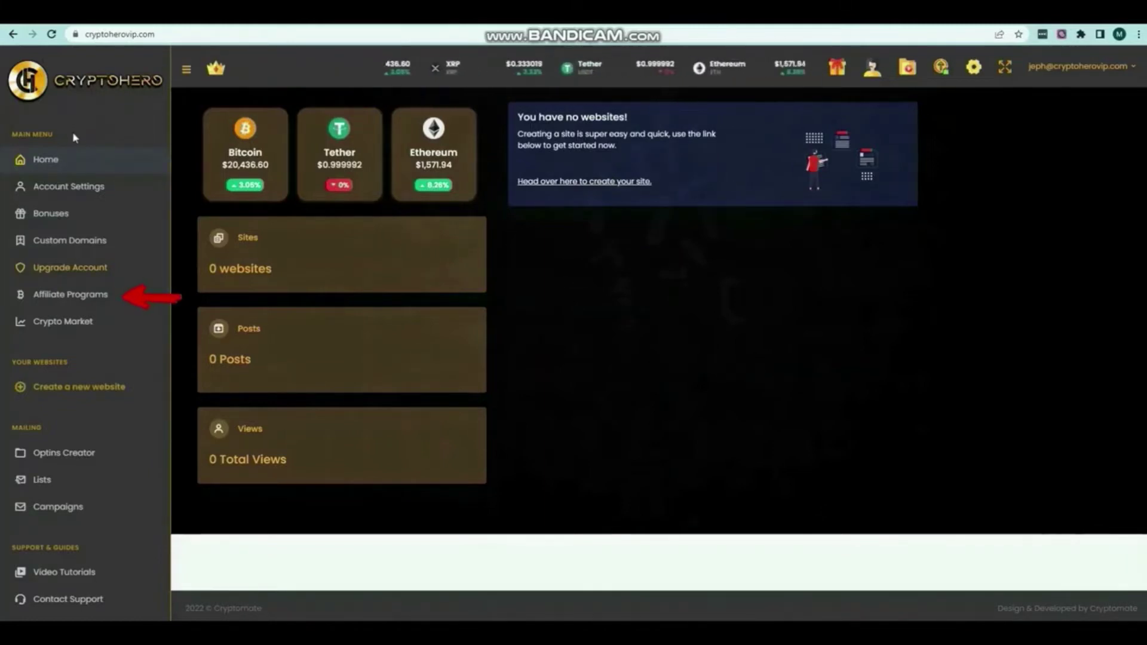
Open CryptoHero's Affiliate Programs table of exchanges and their commission rates.
click(81, 294)
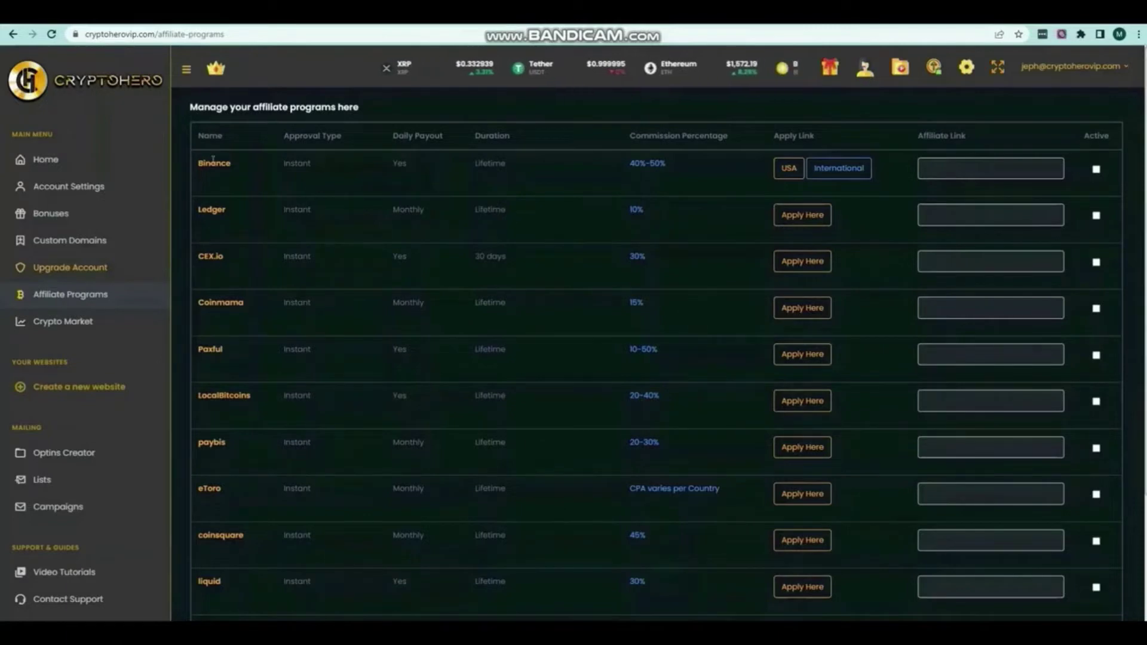
scroll(231, 237, down, 2)
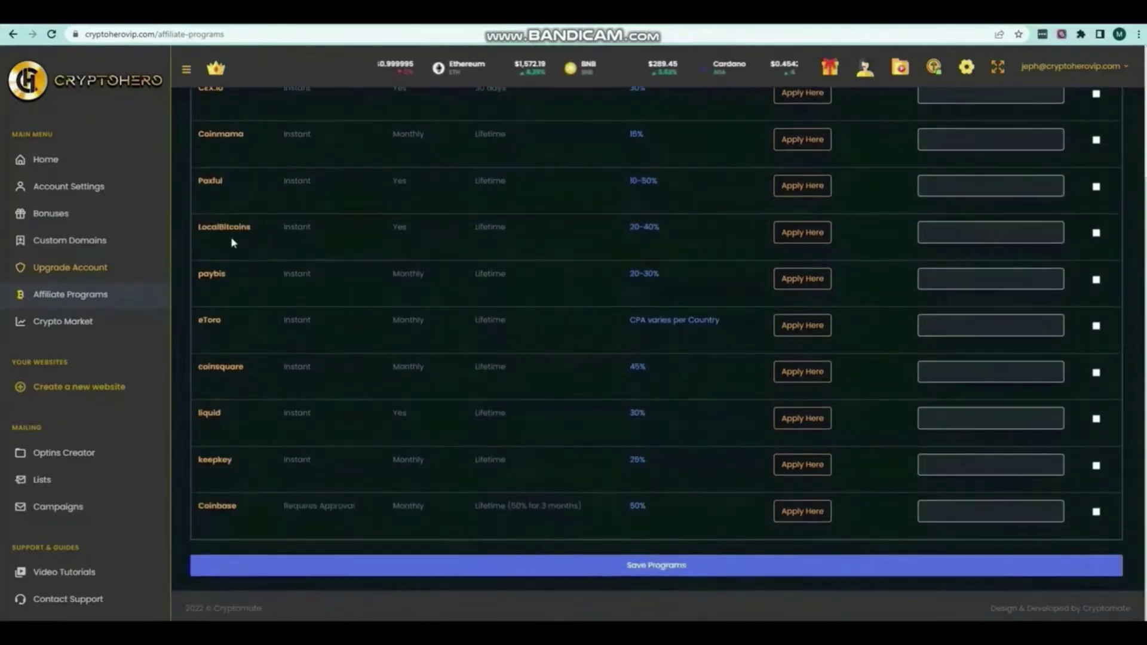
scroll(231, 237, up, 2)
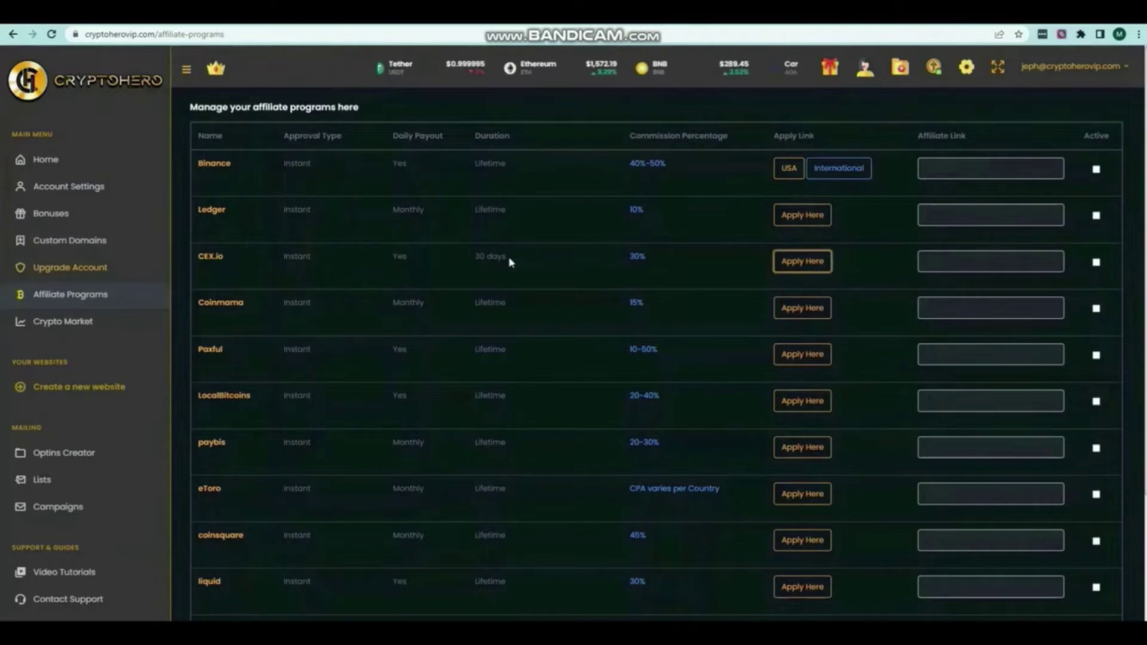
Apply for the CEX.io program, then choose Become an Affiliate on CEX.IO's page.
click(802, 263)
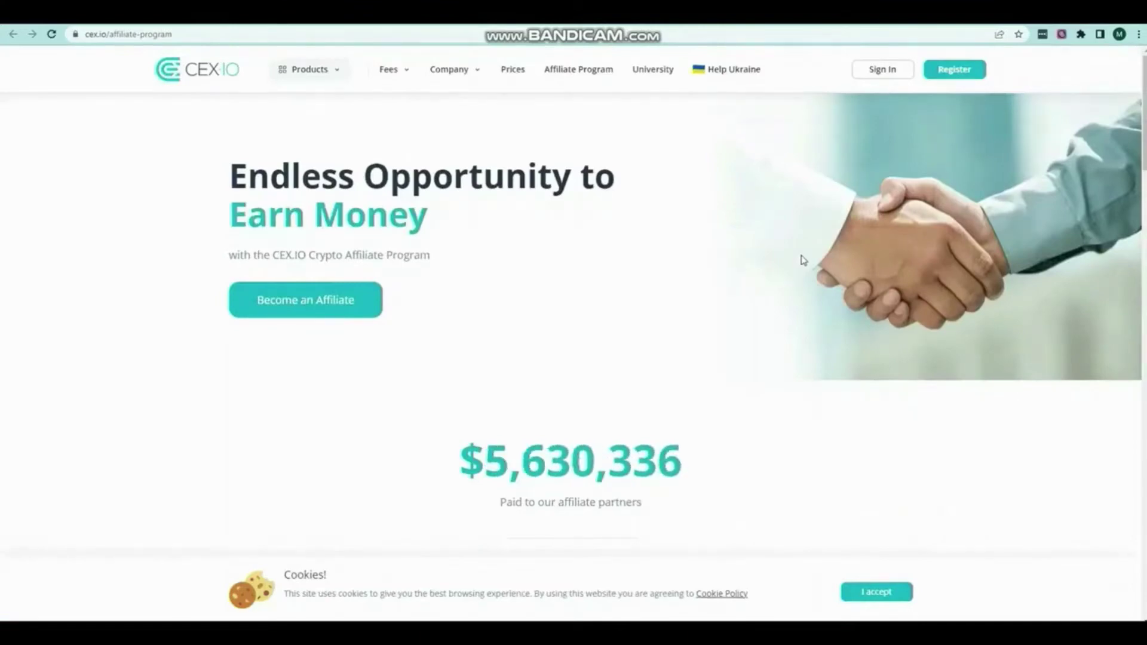
scroll(356, 371, down, 3)
scroll(356, 371, up, 3)
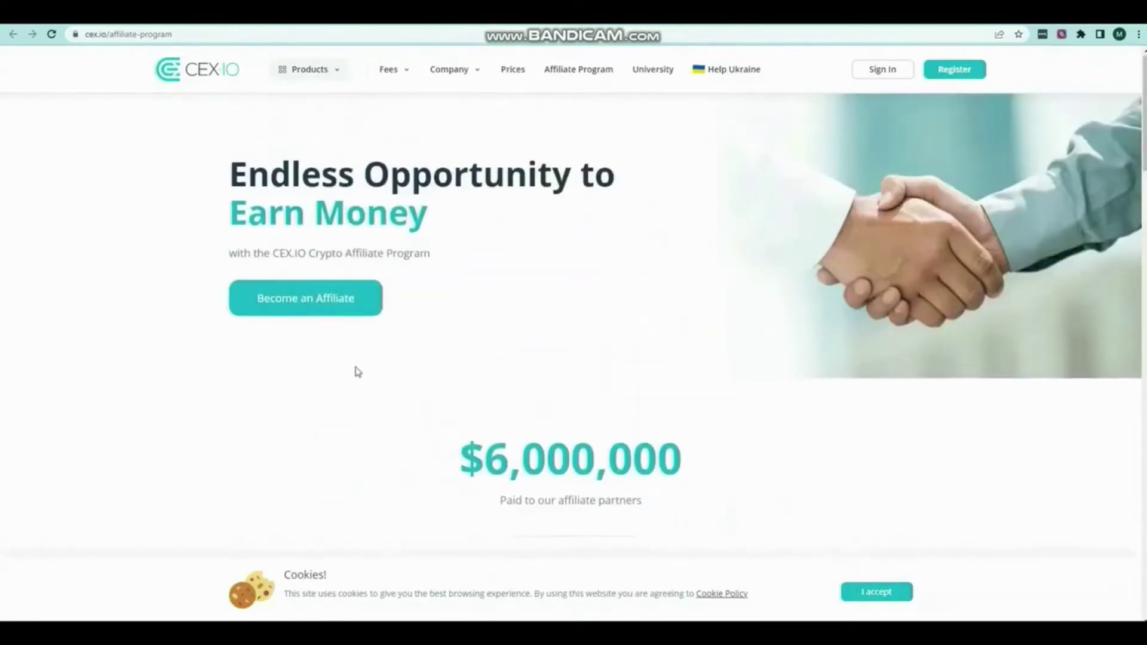
click(315, 310)
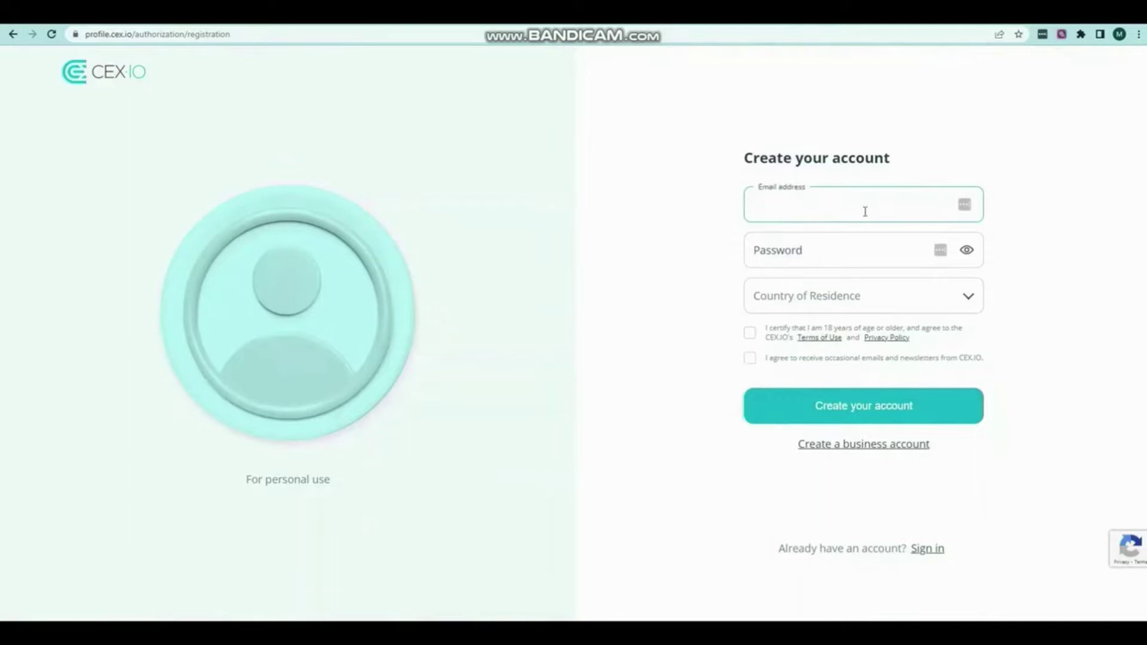
Submit the CEX.IO signup with the suggested password, Singapore and the newsletter opt-in.
click(819, 246)
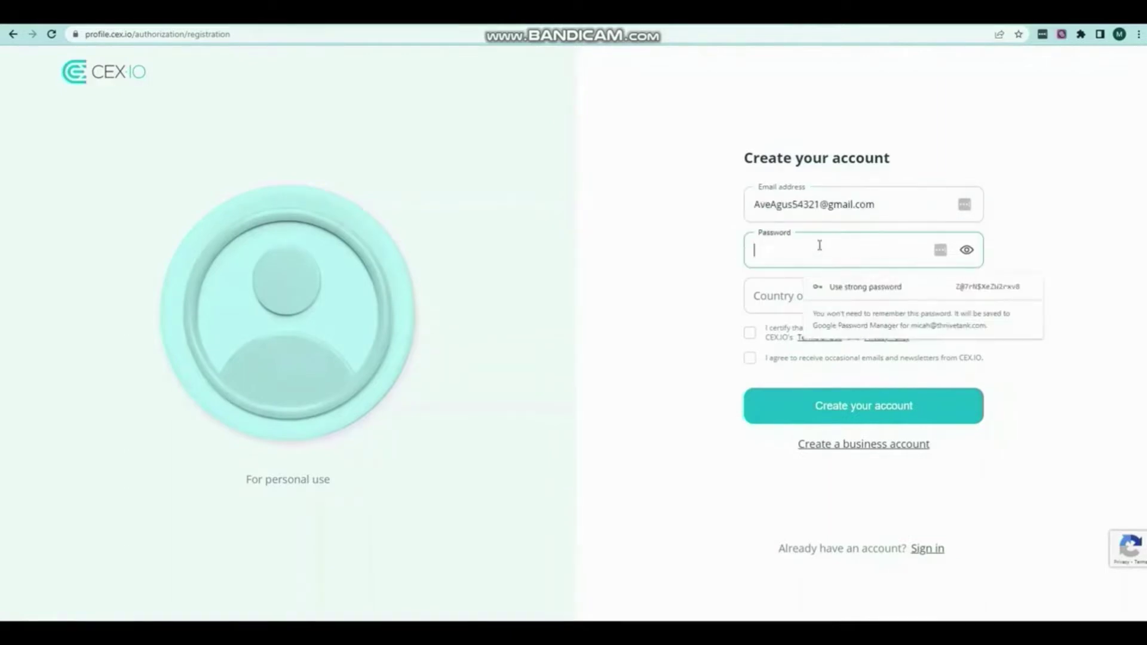
click(865, 287)
click(816, 295)
click(816, 371)
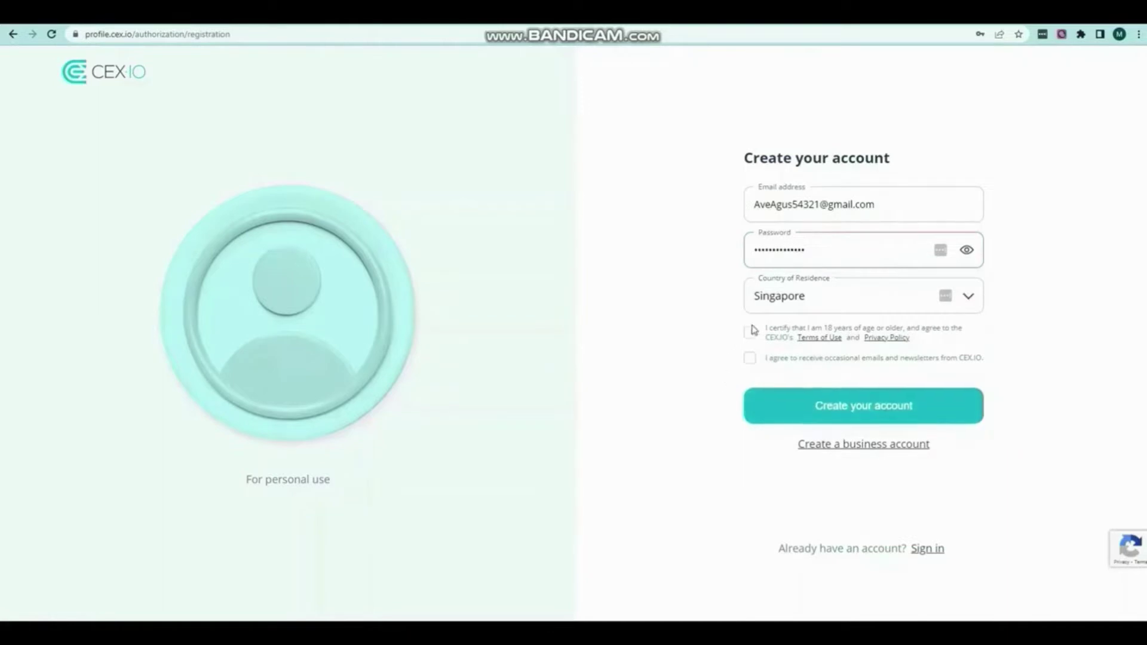
click(750, 358)
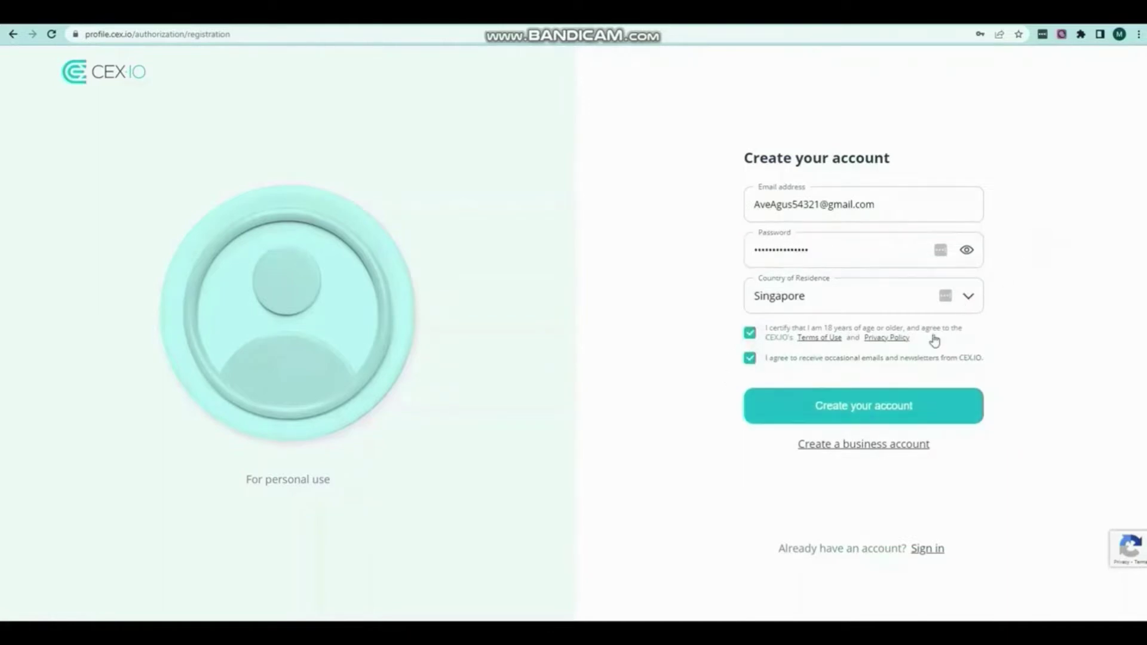
click(861, 419)
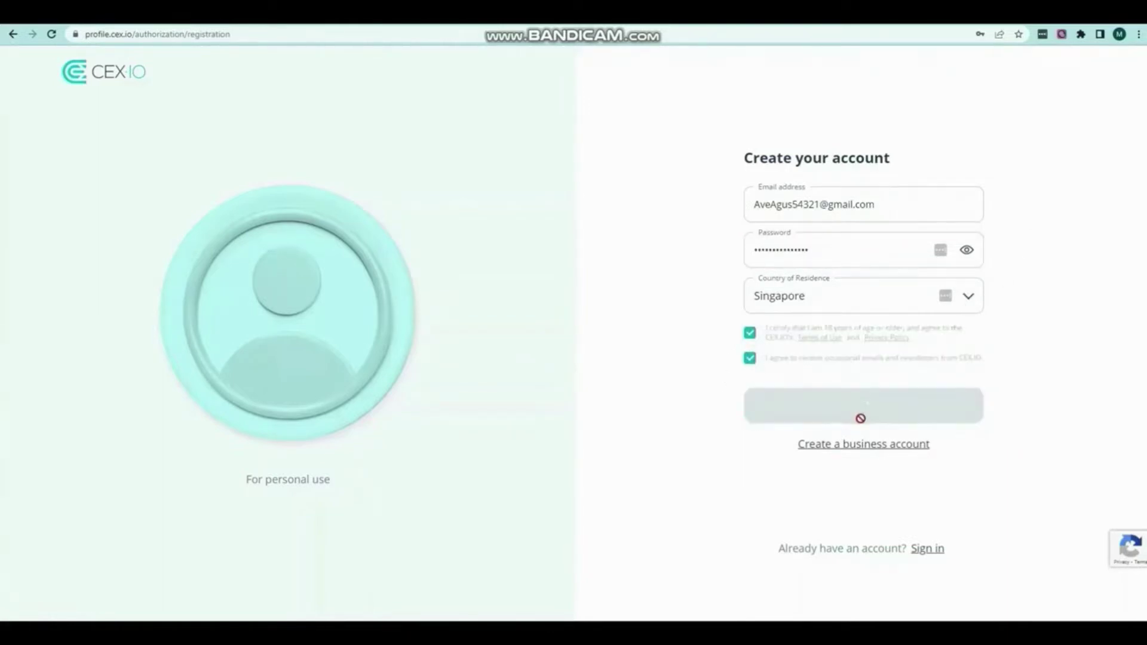
click(1019, 51)
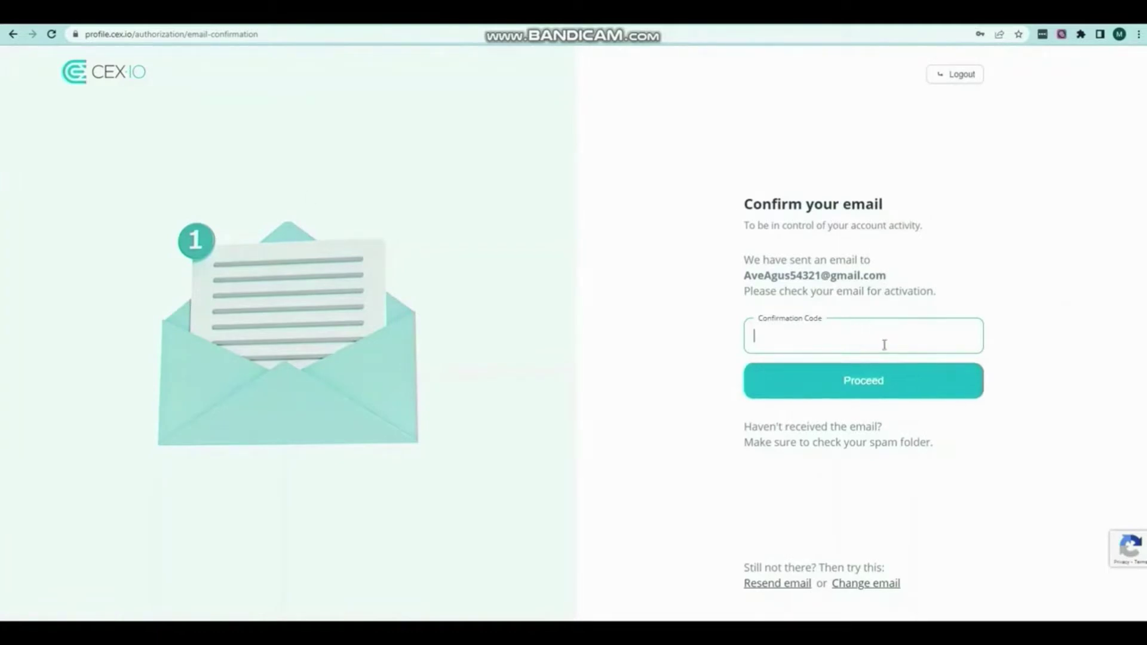
Submit the email confirmation code and sign in to the new CEX.IO account.
click(861, 398)
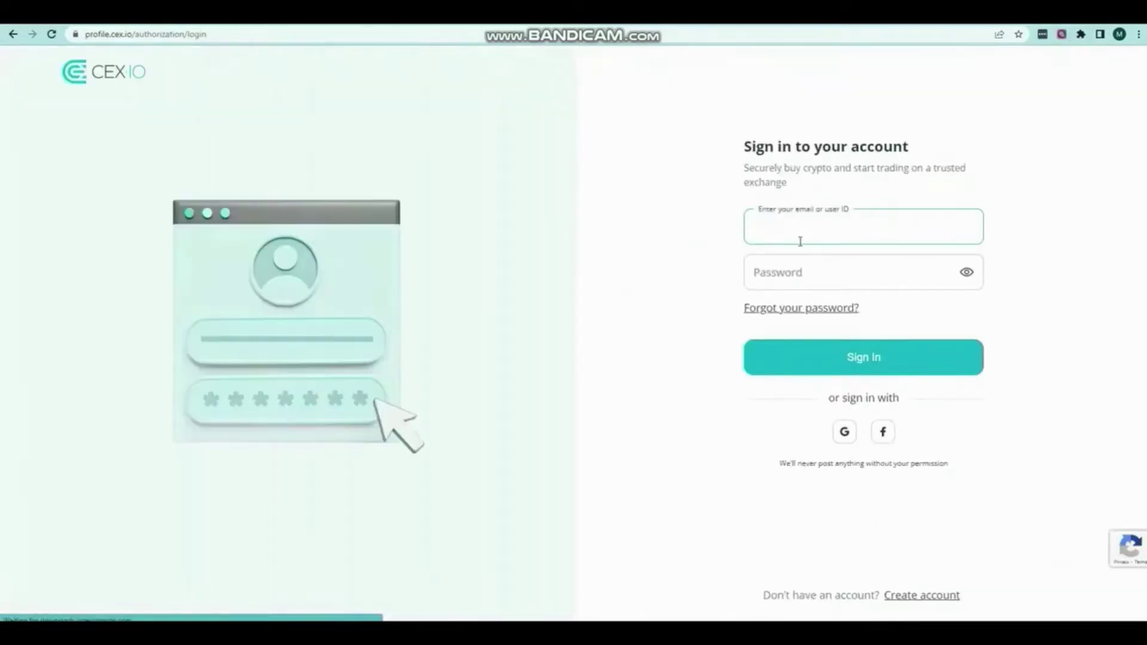
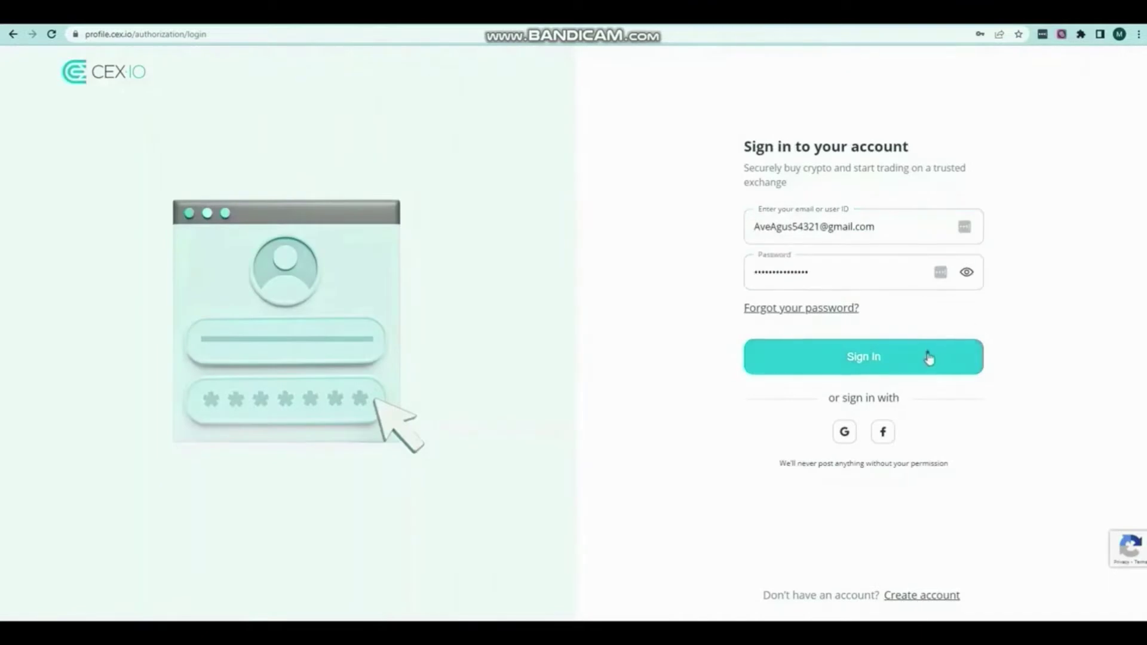
click(928, 358)
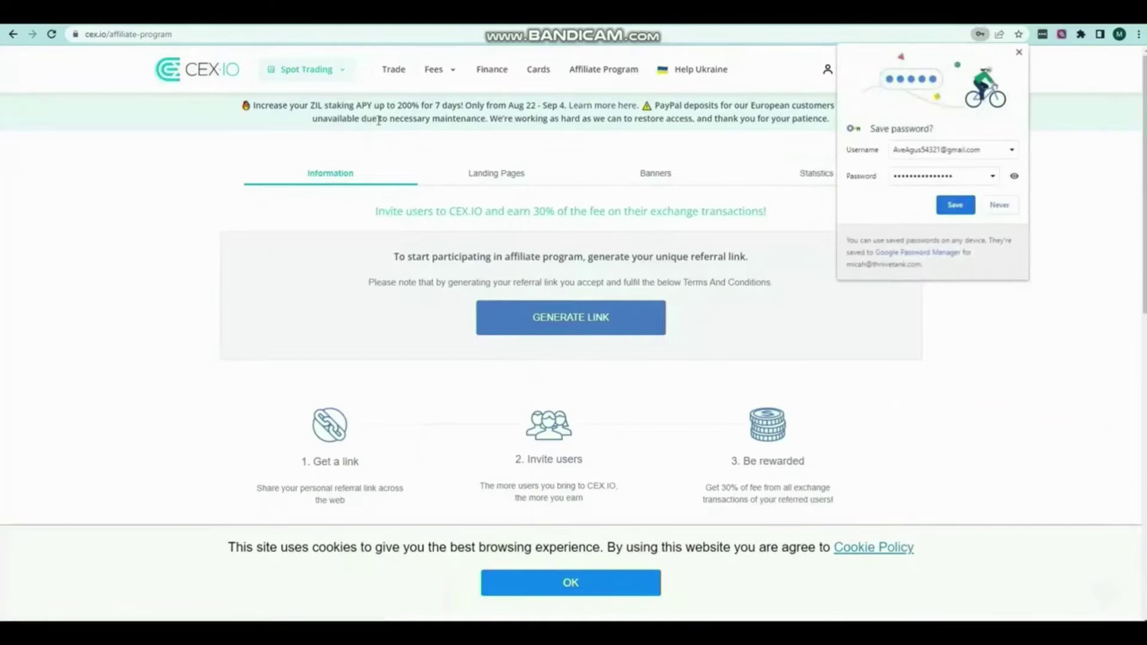
Decline saving the browser password, then generate and copy a personal CEX.IO referral link.
click(998, 205)
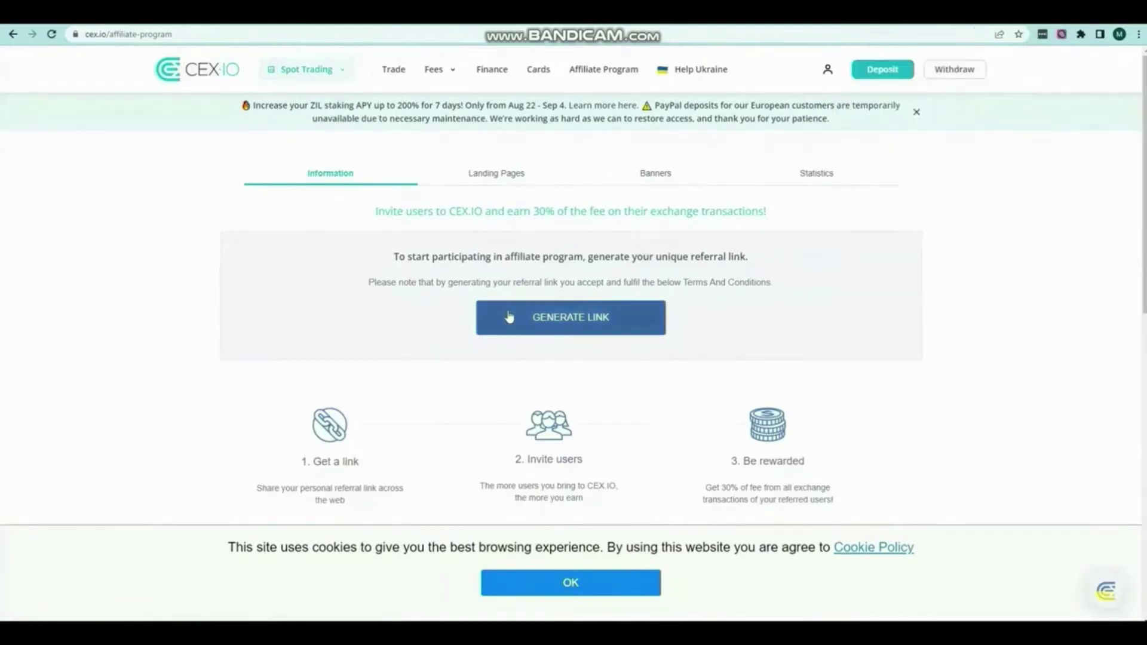
drag(550, 257, 698, 258)
click(459, 283)
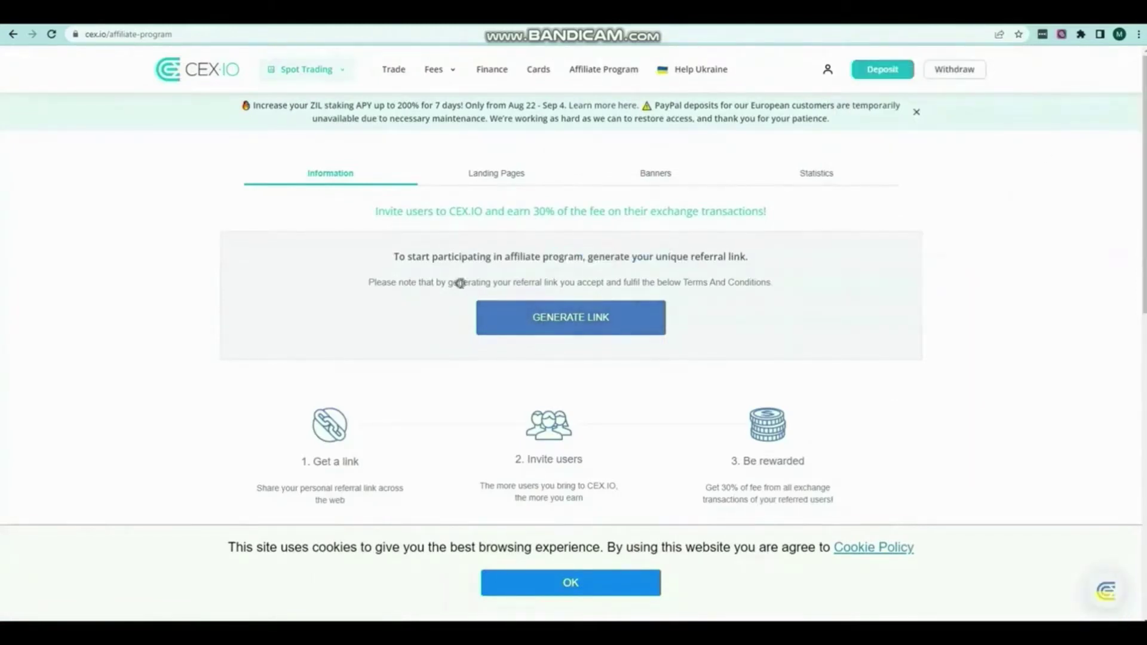
click(578, 319)
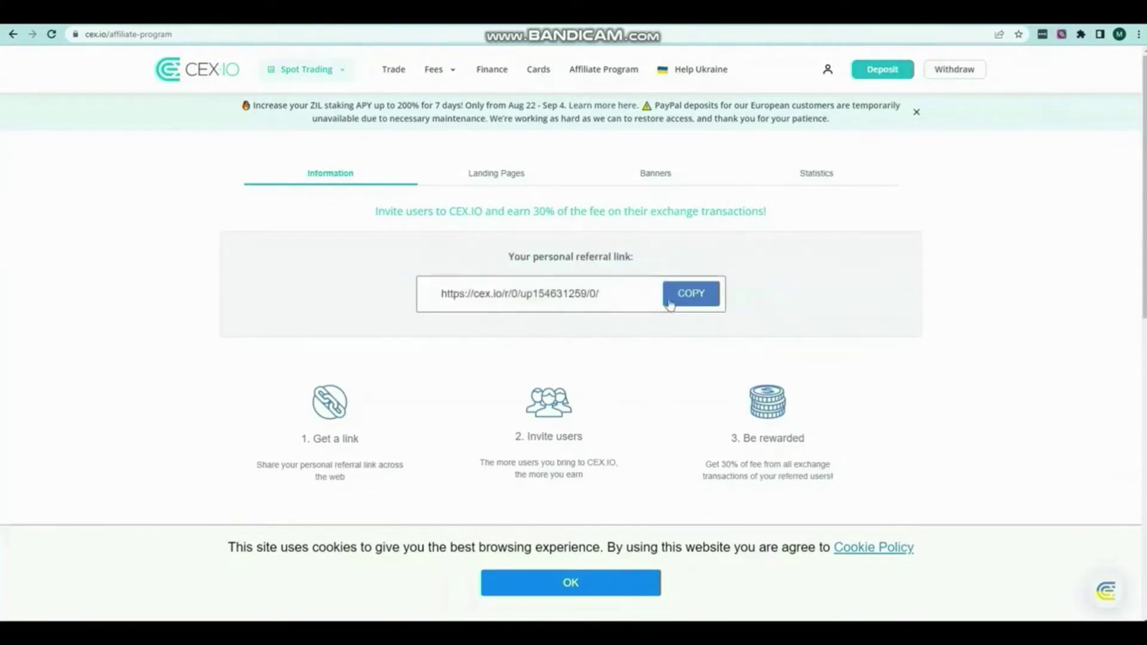
click(681, 300)
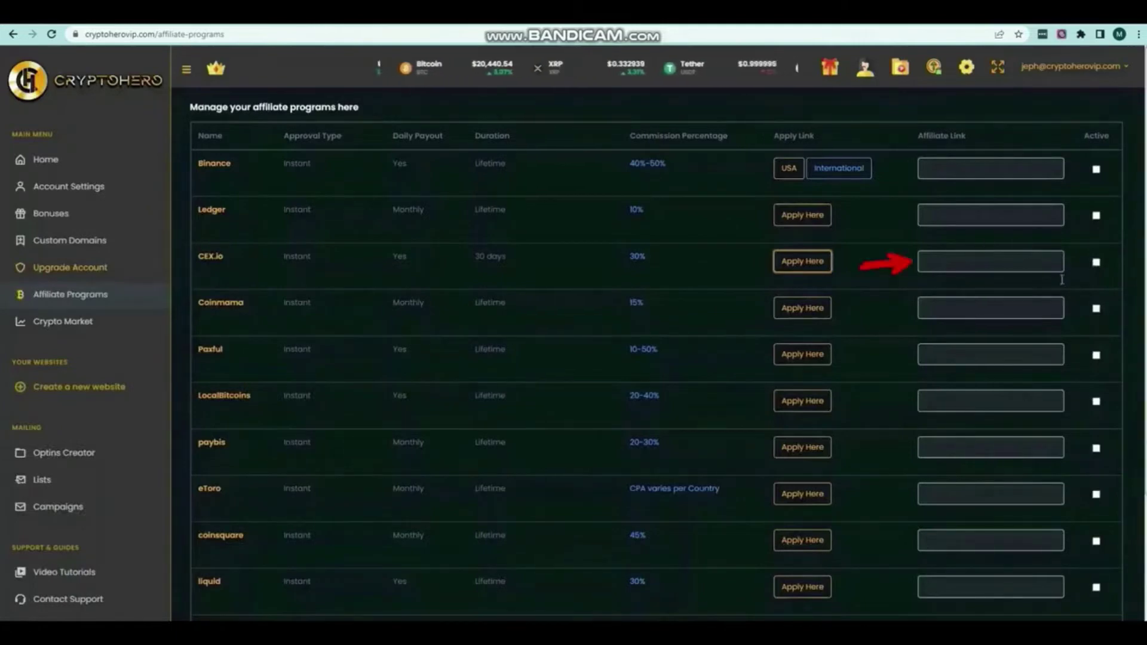
Paste the referral link into CEX.io's Affiliate Link field, mark it Active, and save programs.
click(1050, 264)
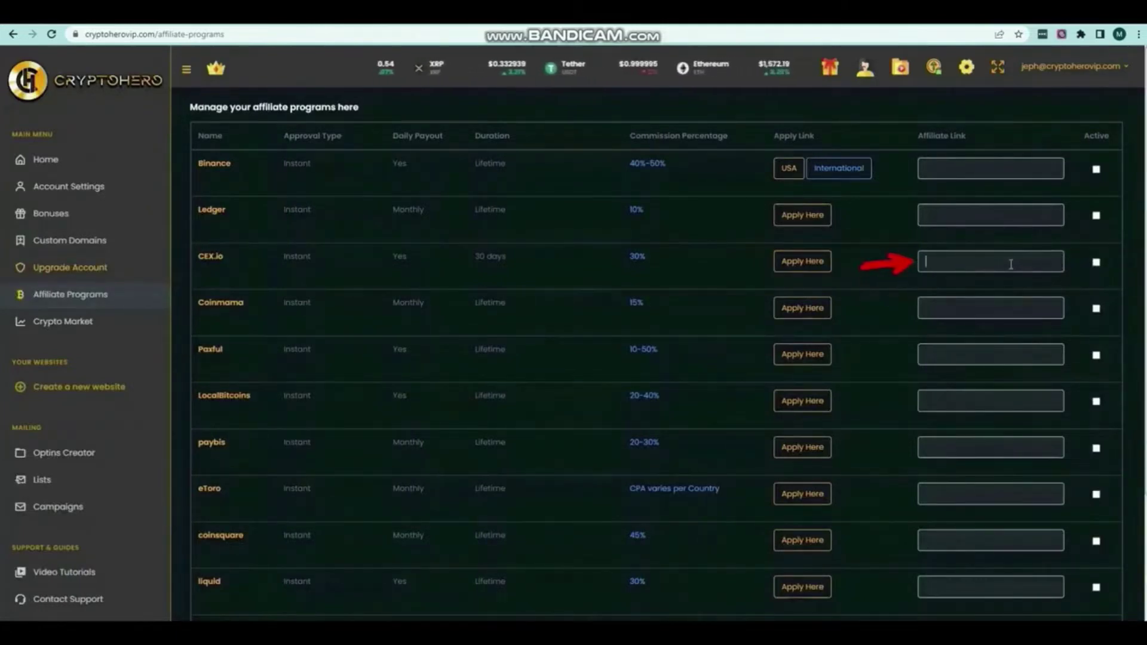
key(ctrl+v)
click(1096, 263)
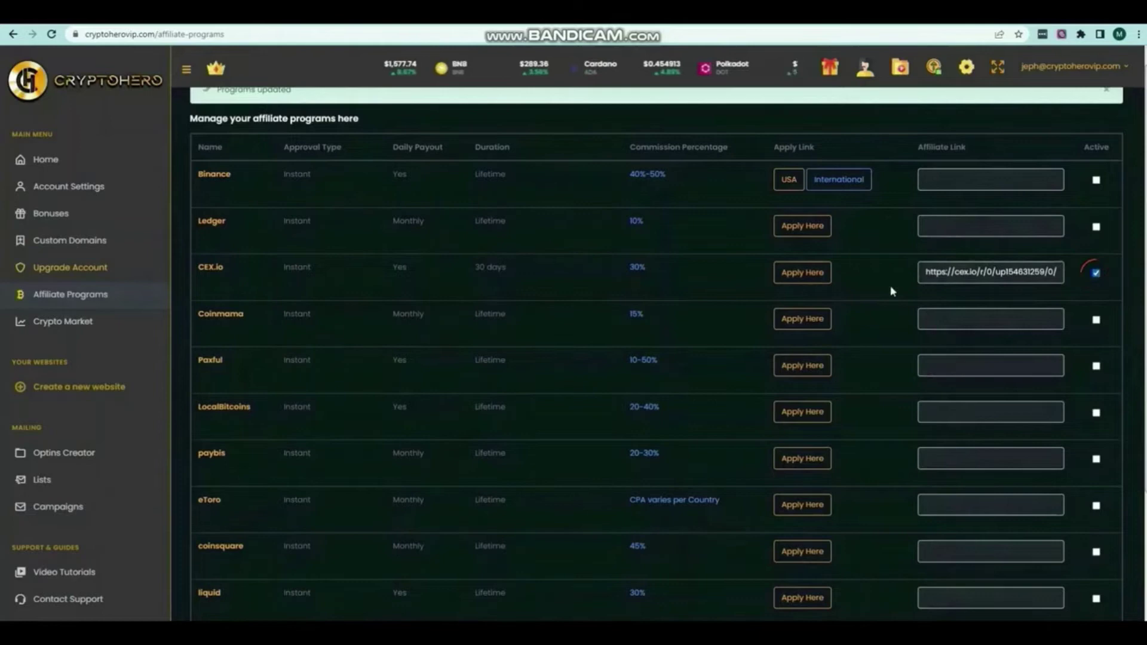
scroll(1131, 284, down, 3)
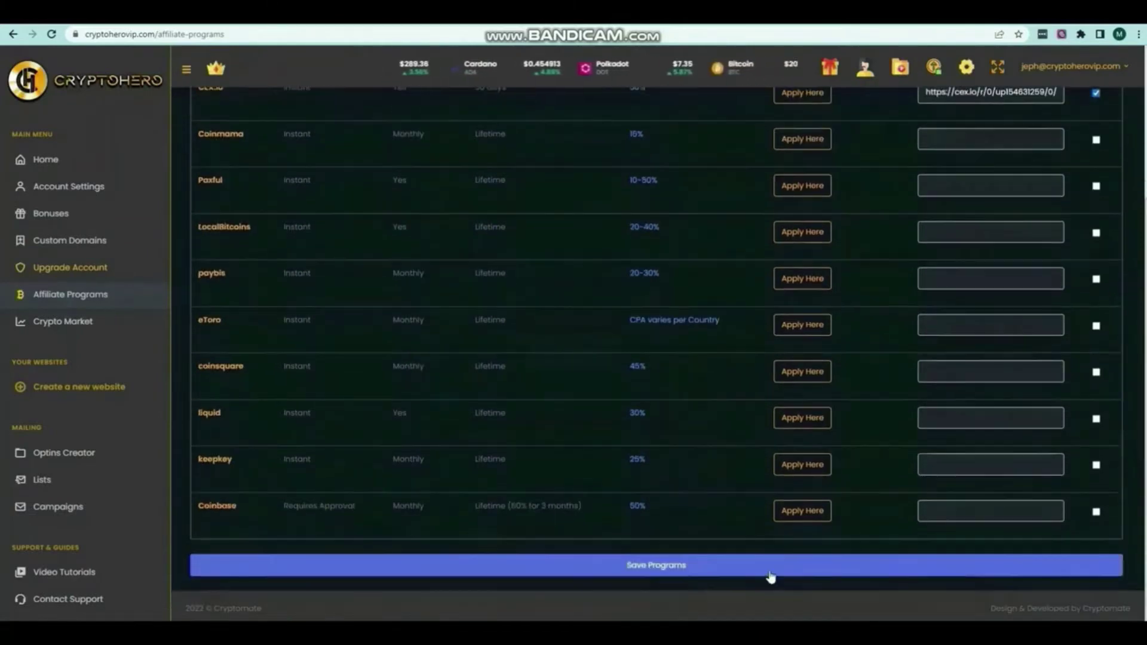
click(770, 579)
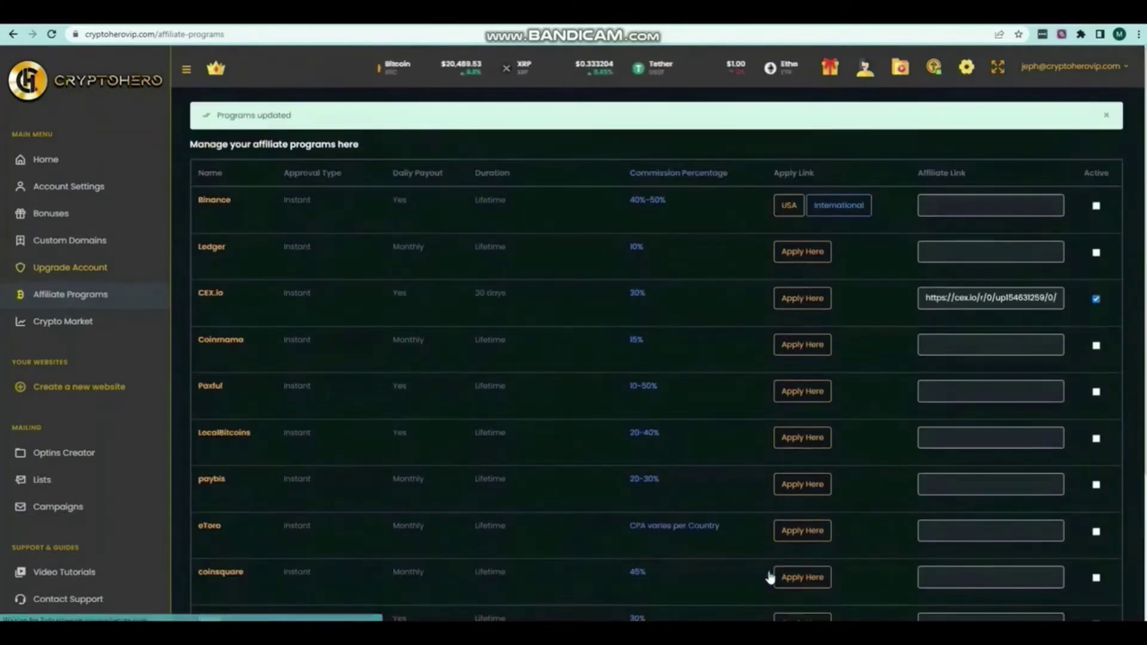
scroll(467, 408, down, 3)
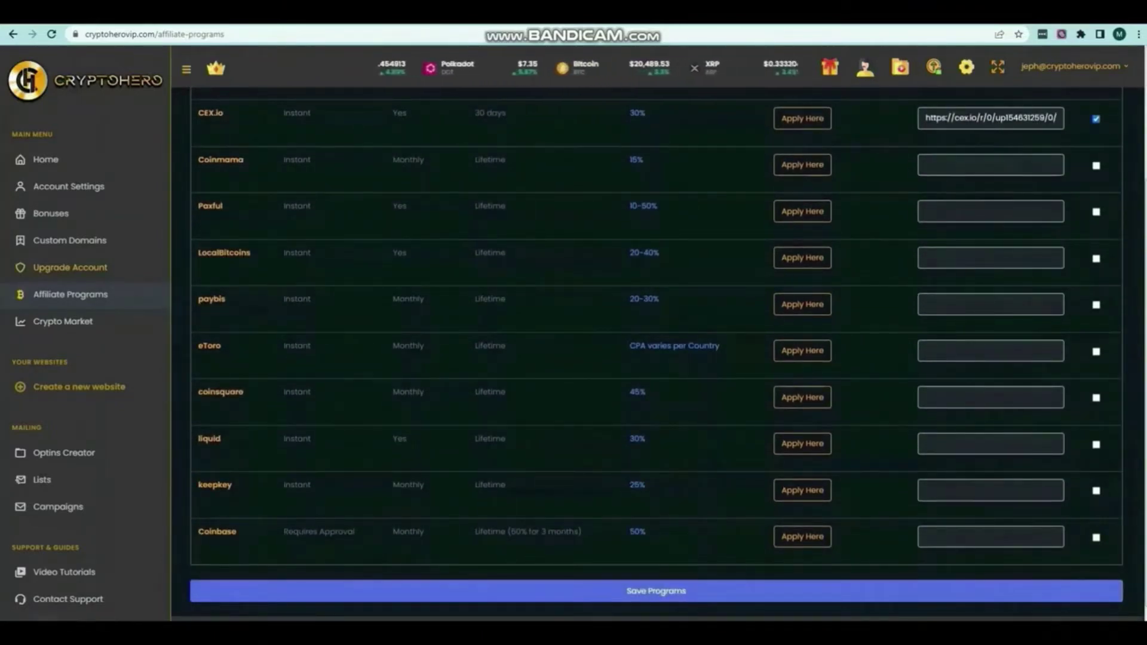
click(90, 324)
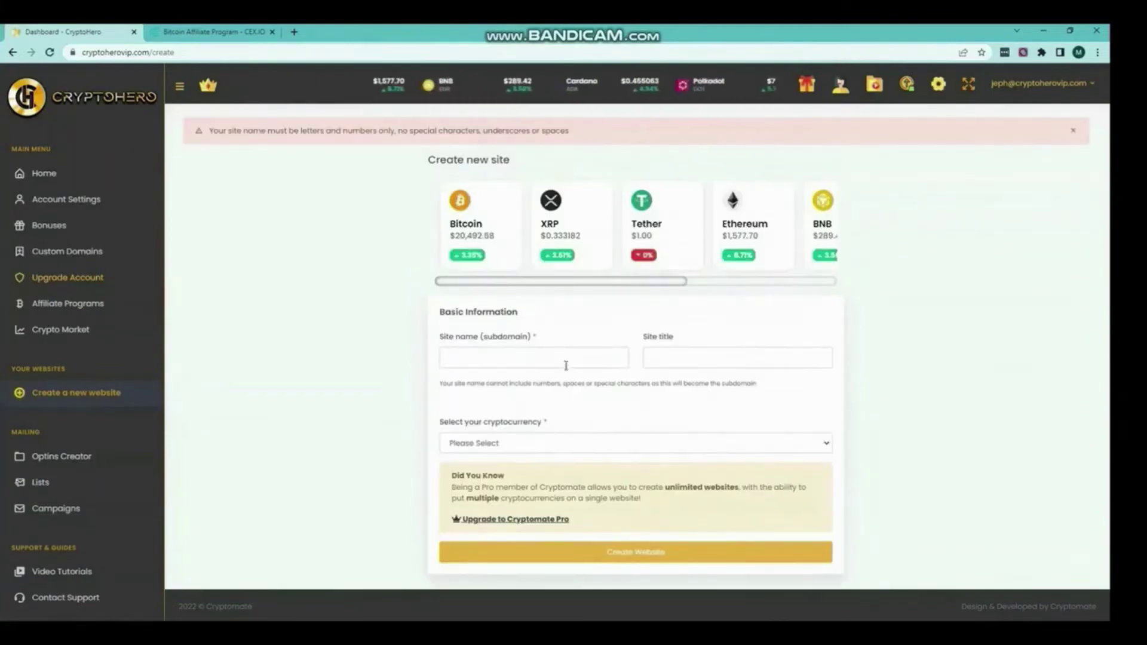
Create site 'bitcoincex' titled 'The Only Bitcoin Link You Need to Invest' and dismiss the warning.
click(565, 365)
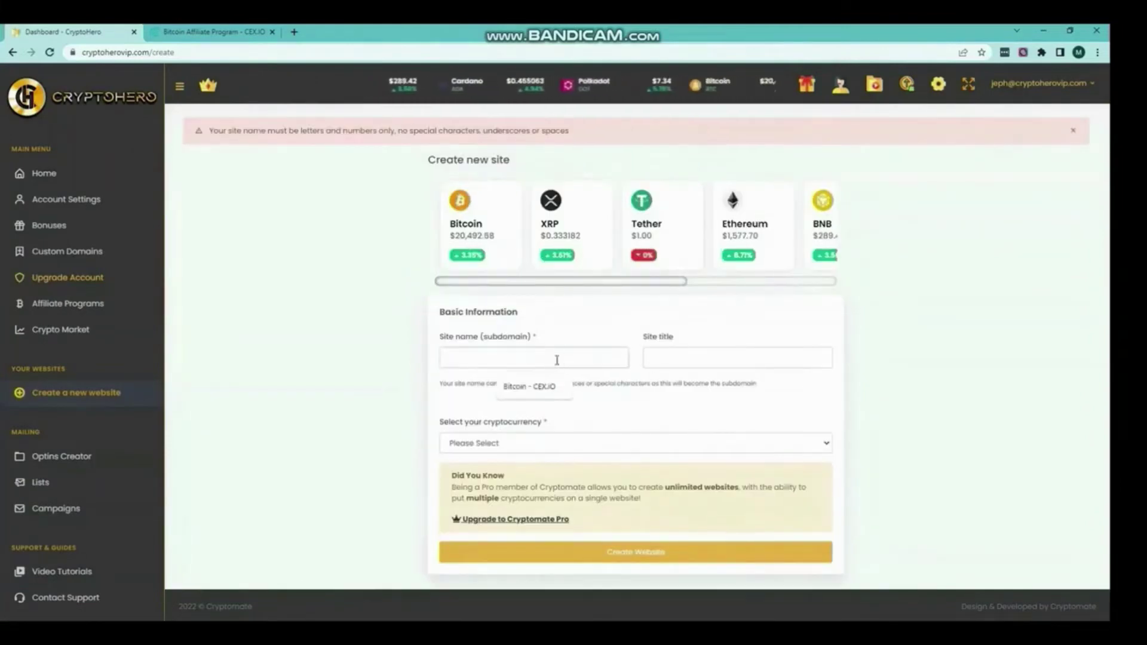
click(536, 387)
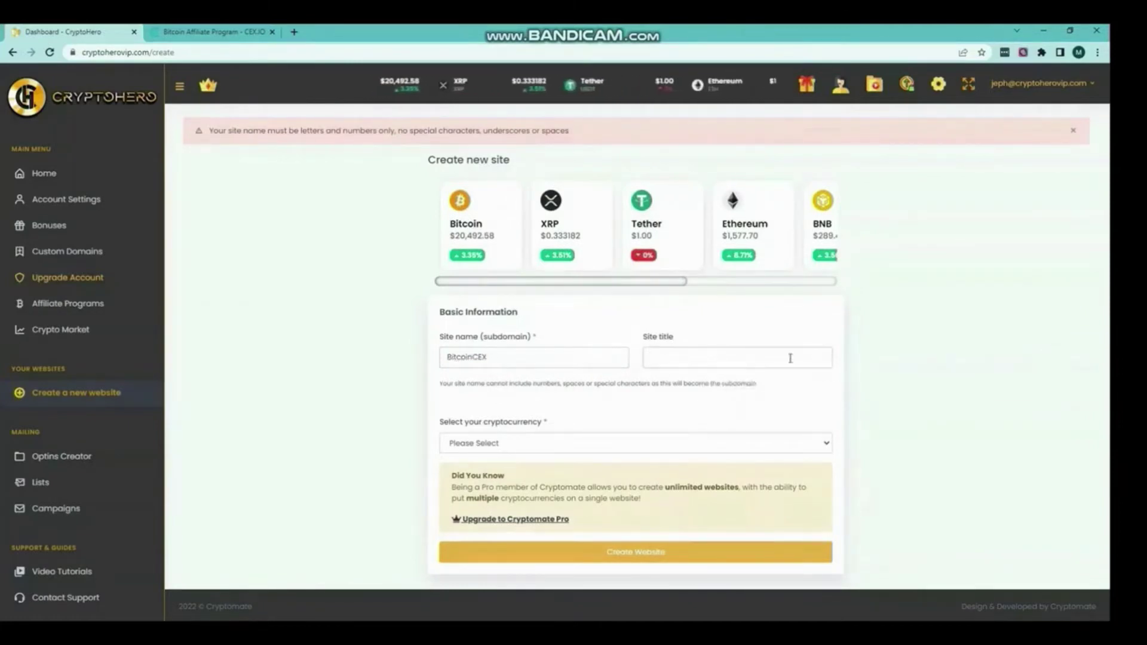
click(790, 357)
click(780, 388)
click(583, 553)
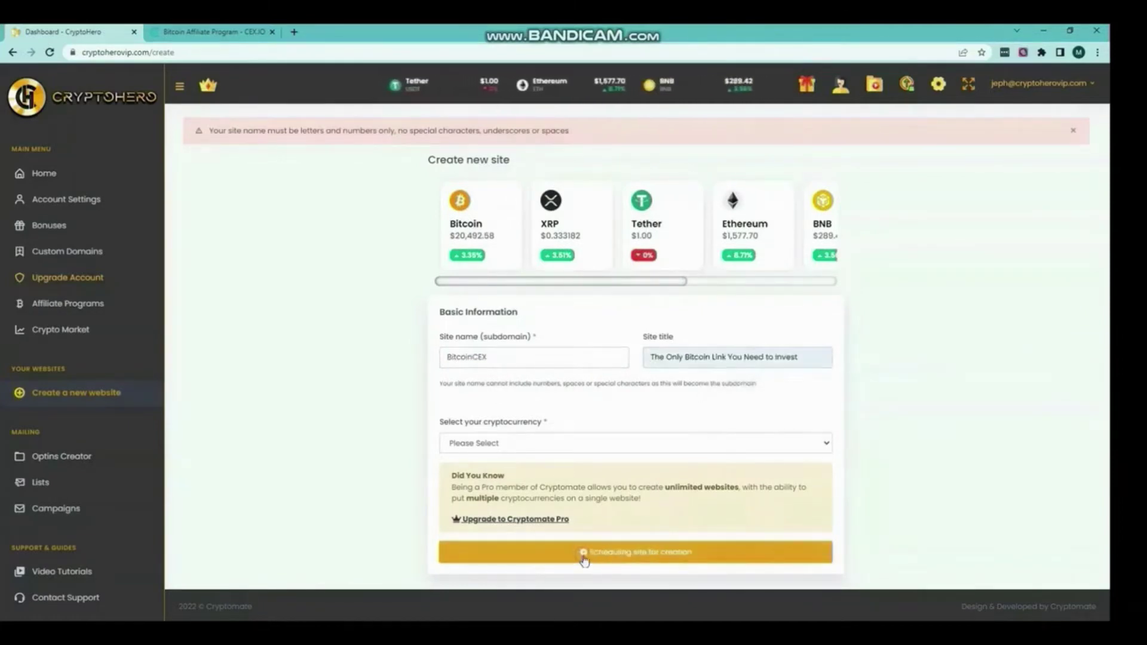
click(1076, 132)
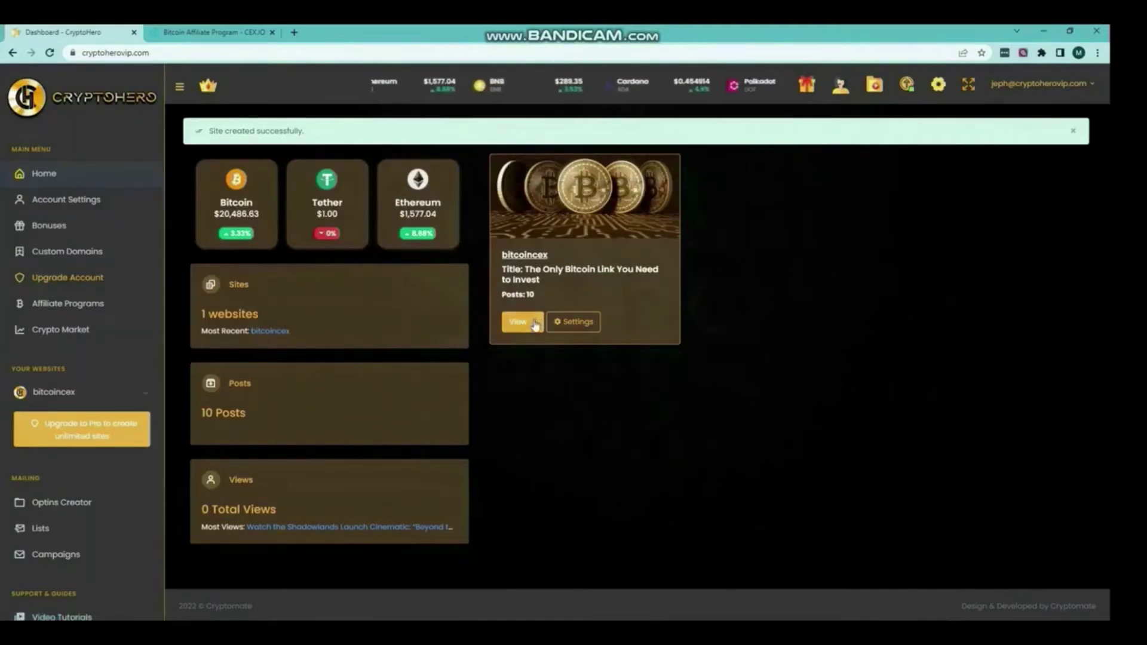
Browse the live bitcoincex site, closing the Binance ad popup, then return to the dashboard.
click(522, 321)
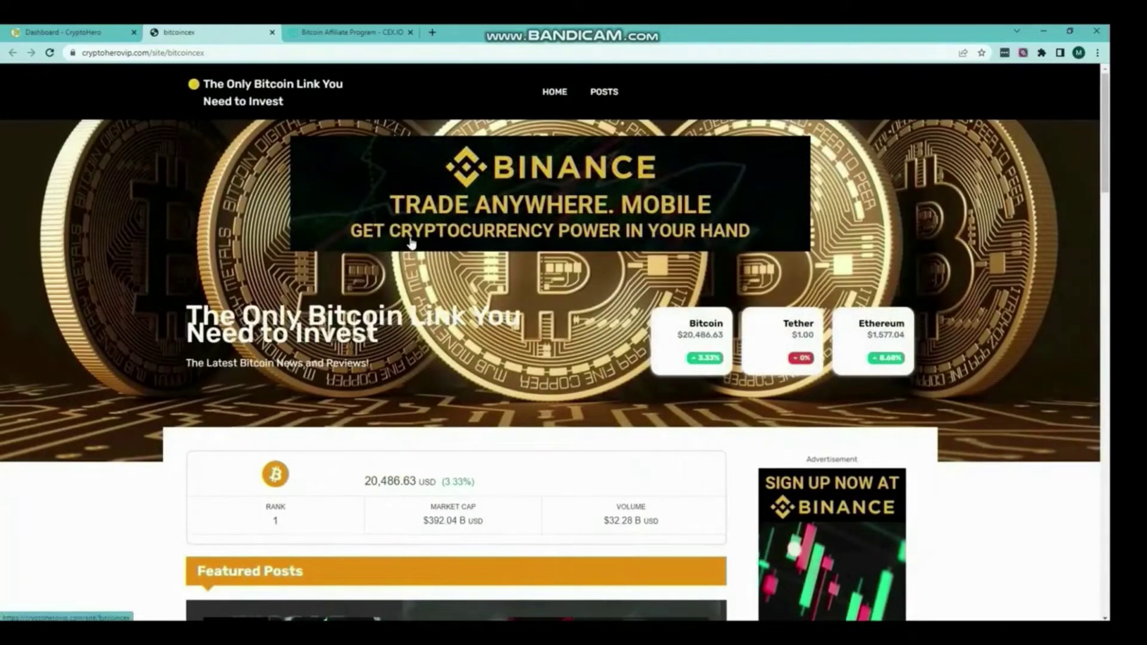
scroll(410, 243, down, 1)
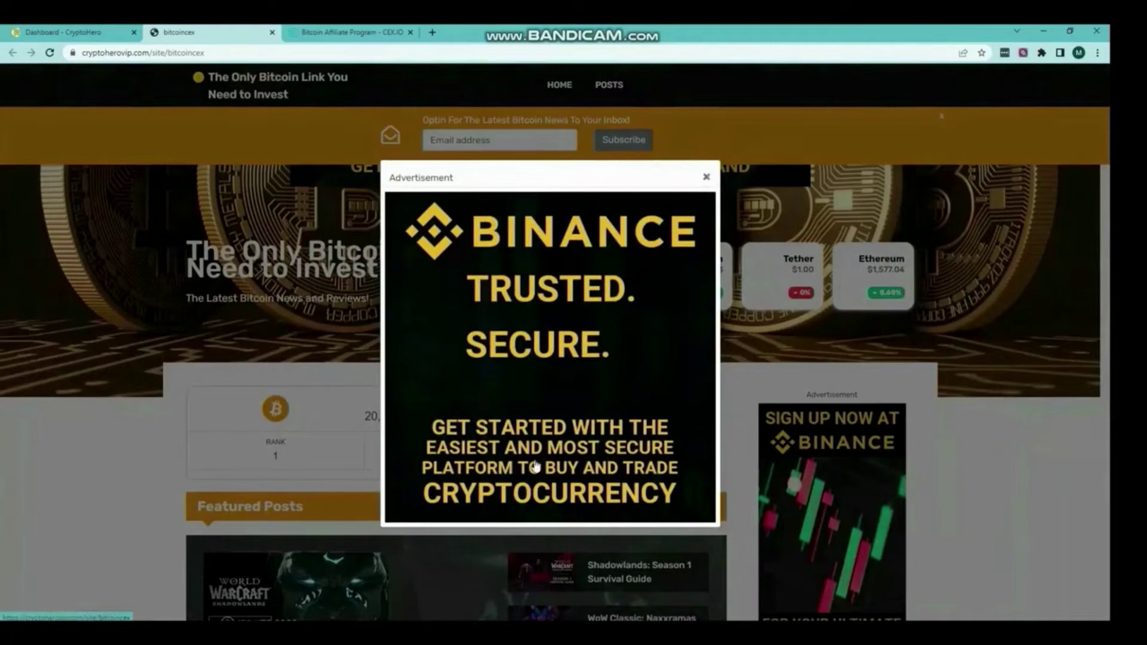
click(706, 176)
scroll(385, 371, down, 3)
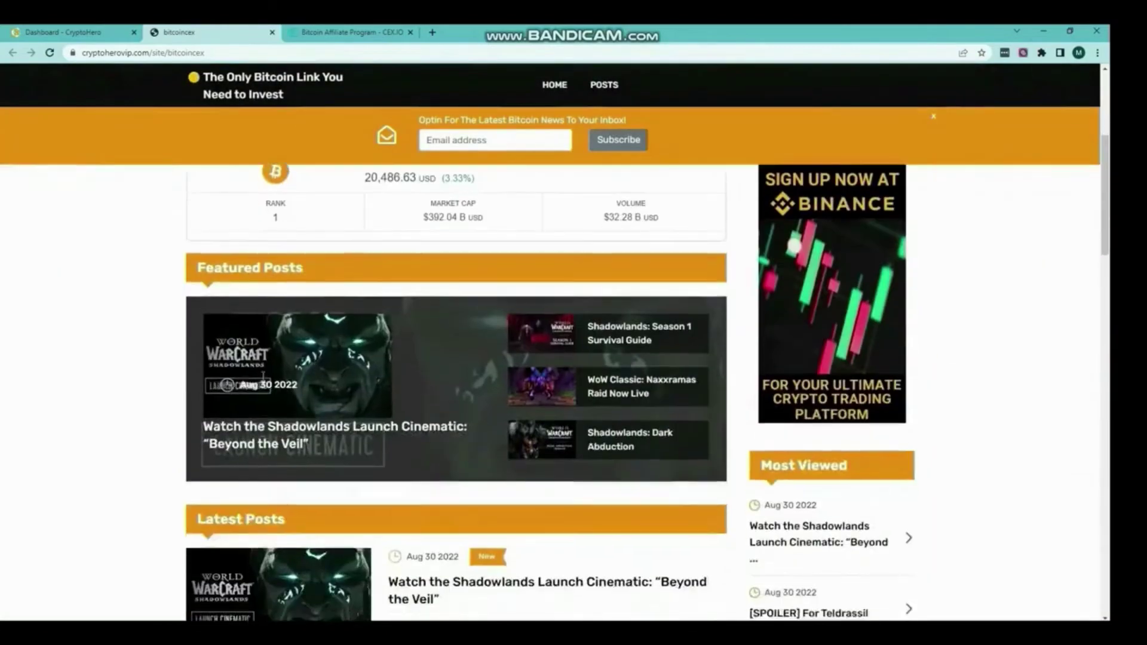
scroll(262, 414, down, 3)
scroll(750, 469, down, 2)
scroll(747, 468, down, 5)
scroll(748, 468, down, 5)
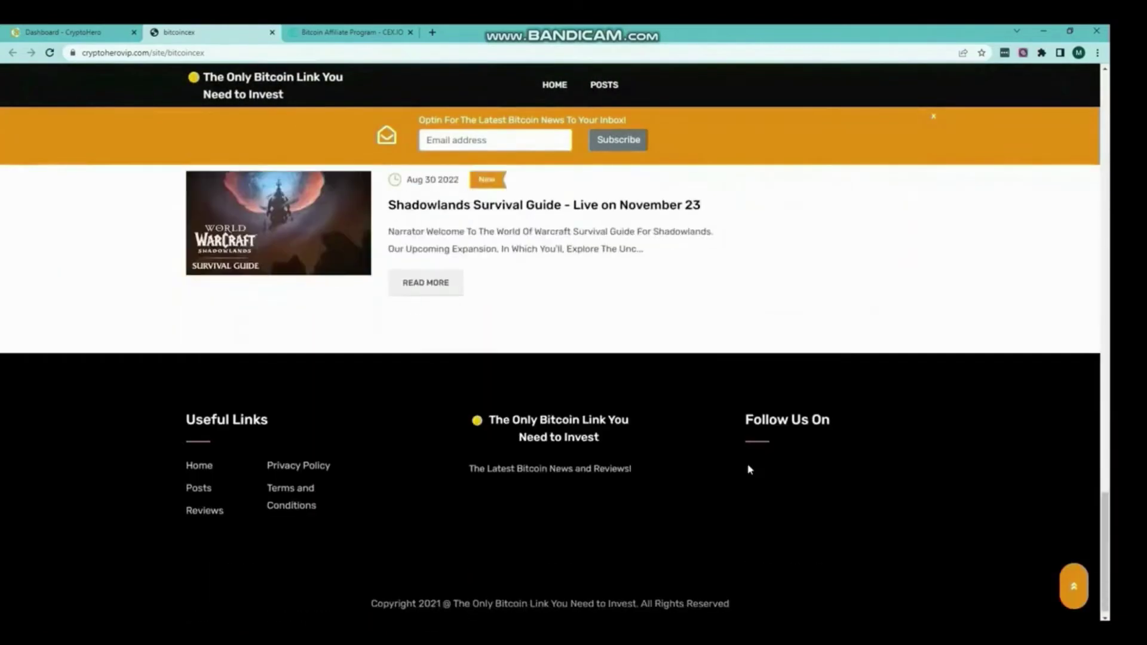
scroll(749, 469, up, 1)
scroll(750, 468, up, 2)
scroll(747, 468, up, 5)
scroll(748, 469, up, 10)
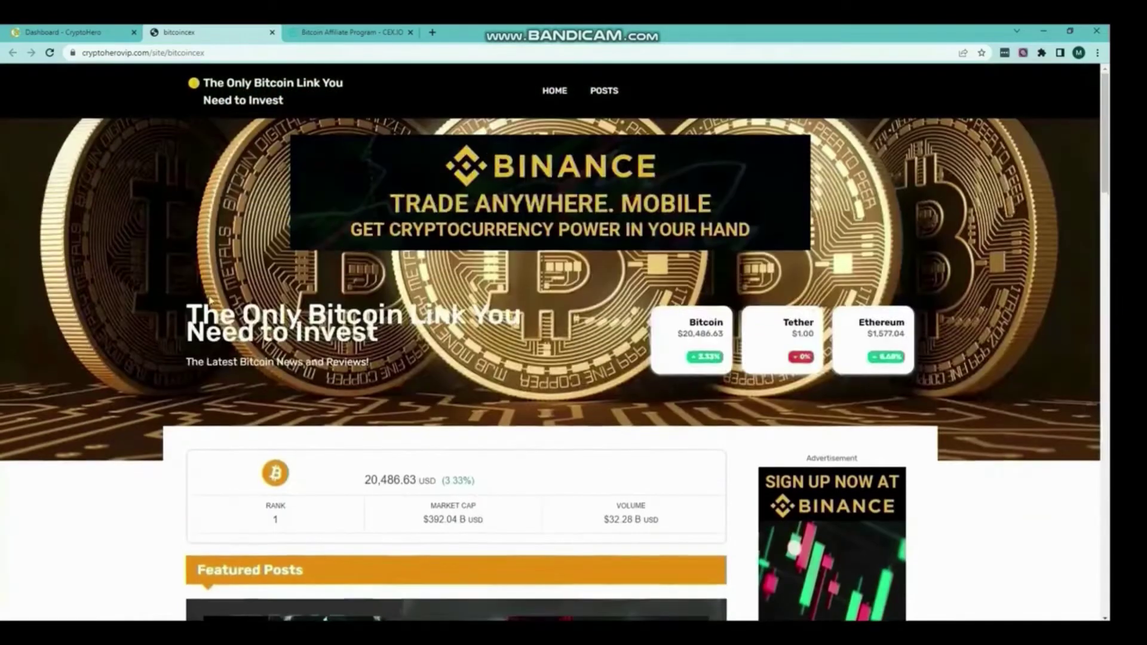
click(612, 94)
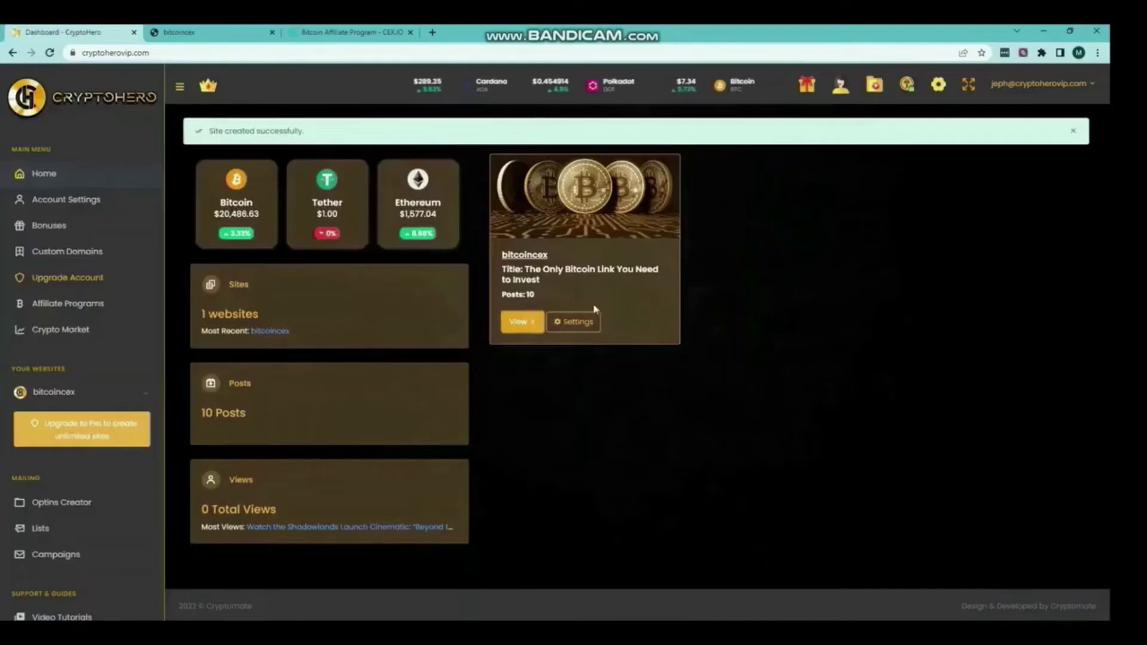
Review bitcoincex's banner, theme, SEO and embed-code settings, then update them.
click(584, 324)
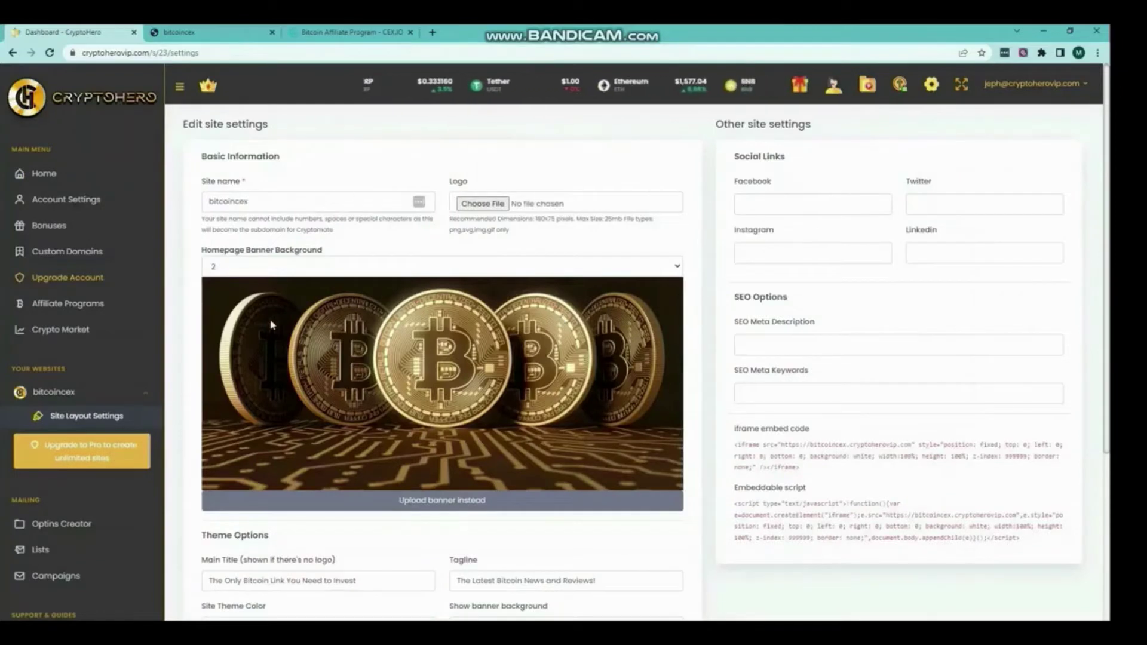
scroll(430, 325, down, 2)
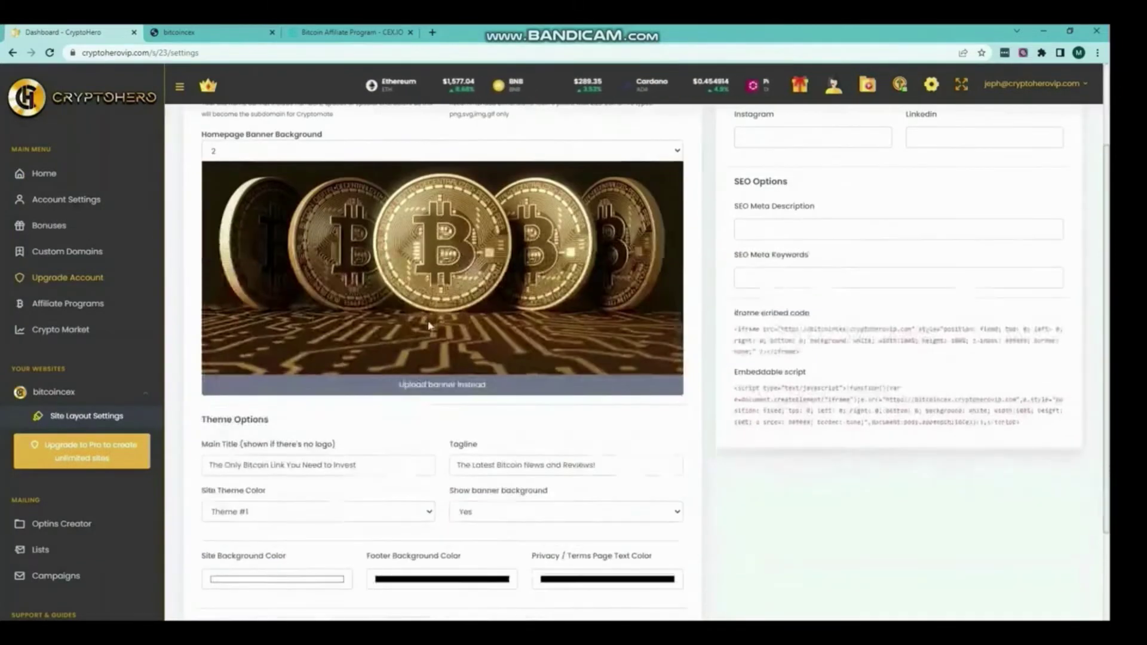
scroll(315, 473, down, 2)
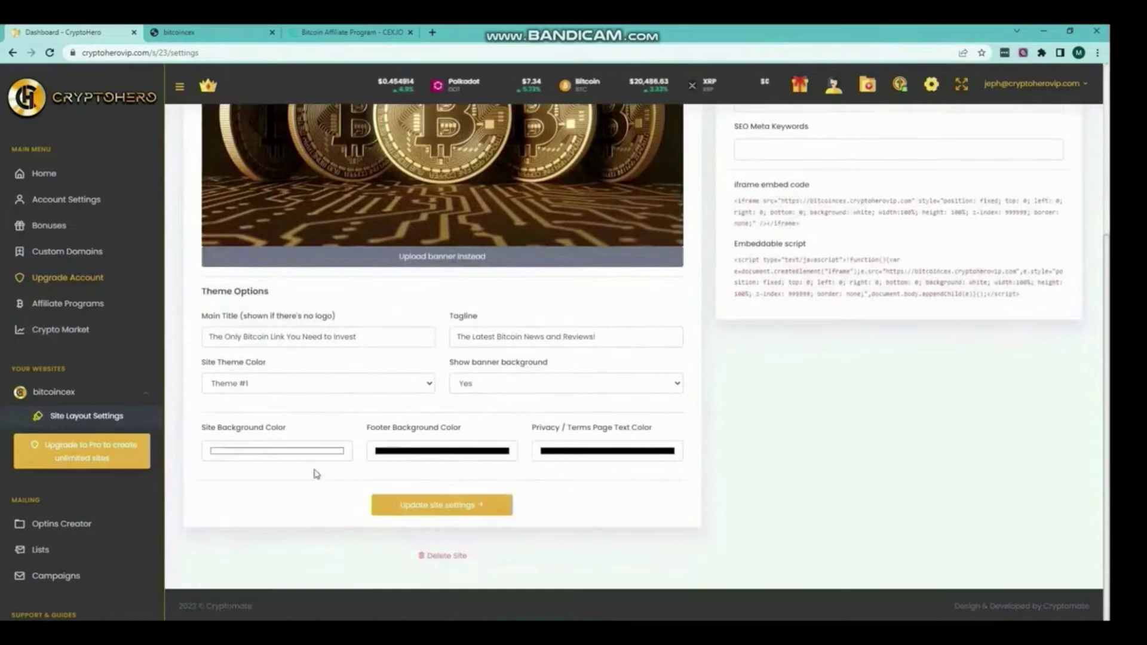
scroll(530, 374, up, 4)
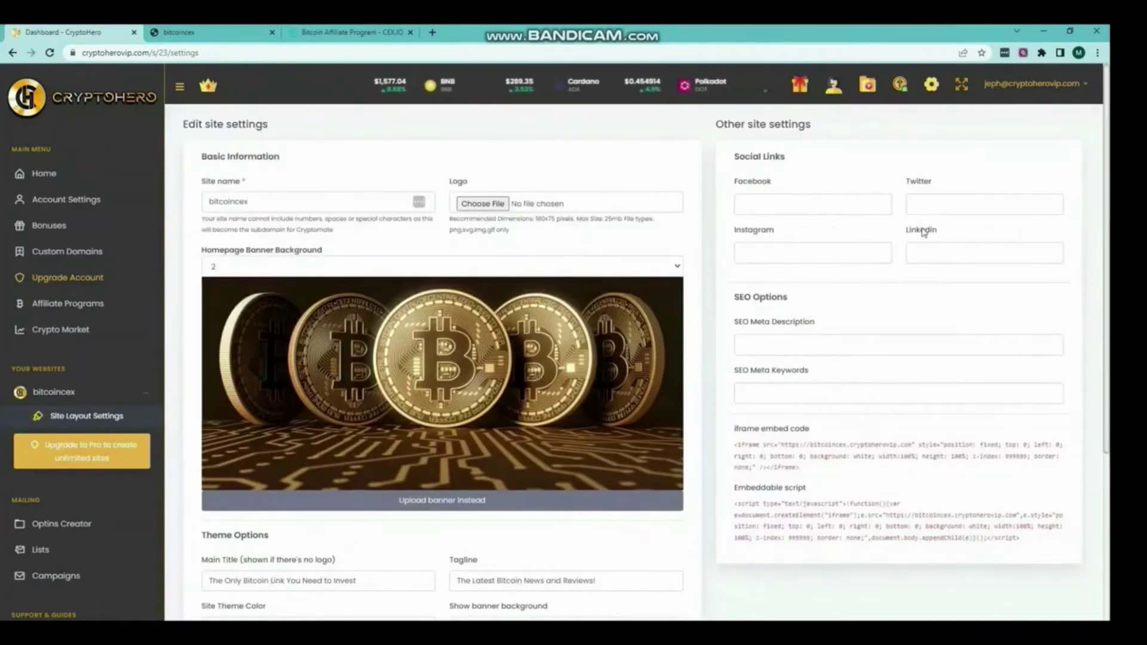
scroll(418, 510, down, 4)
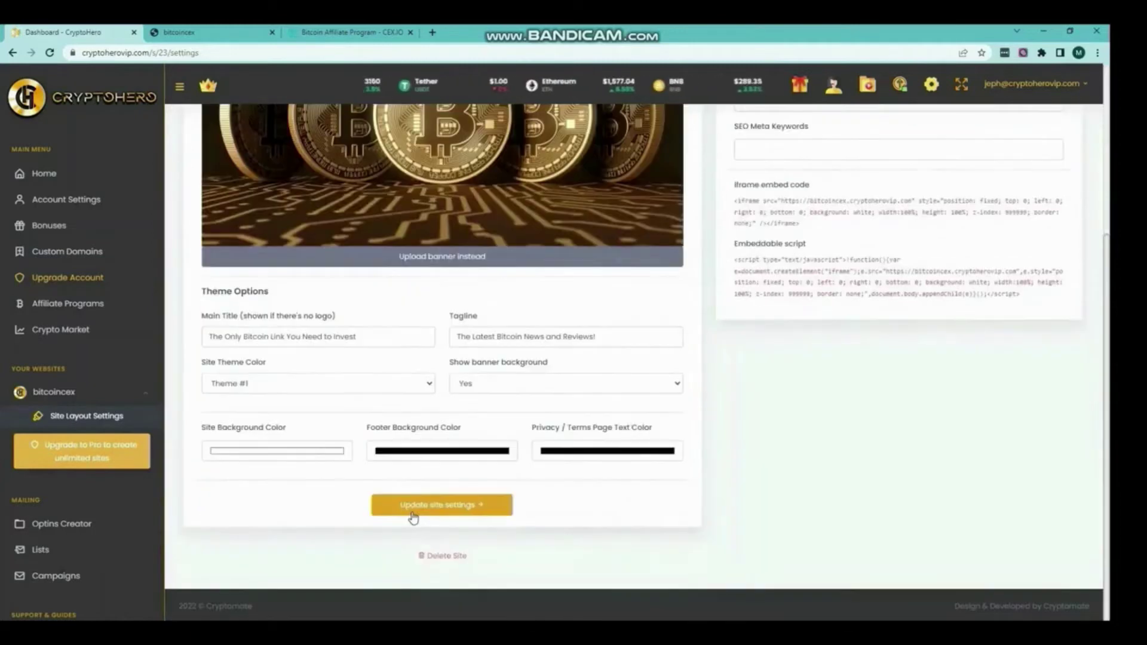
click(416, 507)
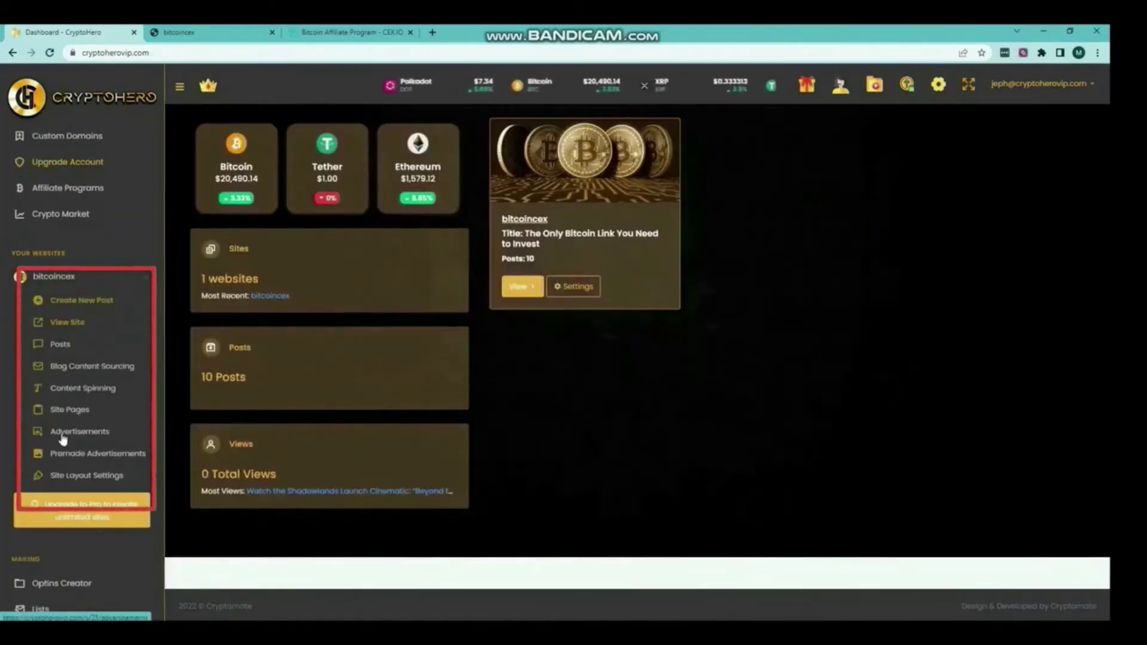
click(59, 349)
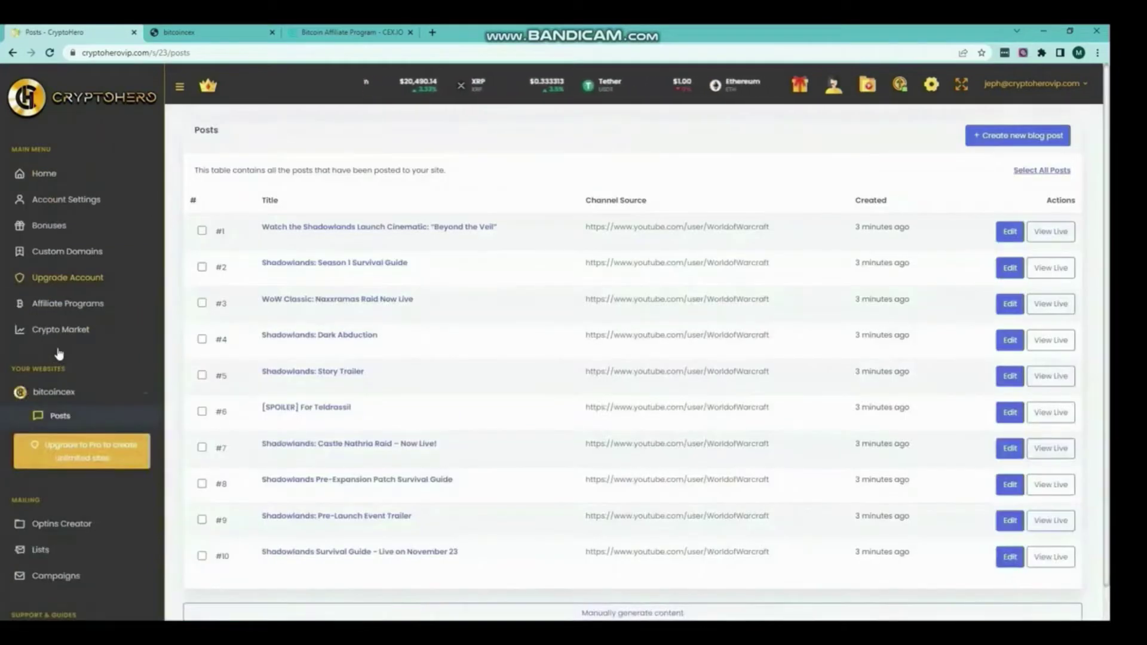
click(1009, 233)
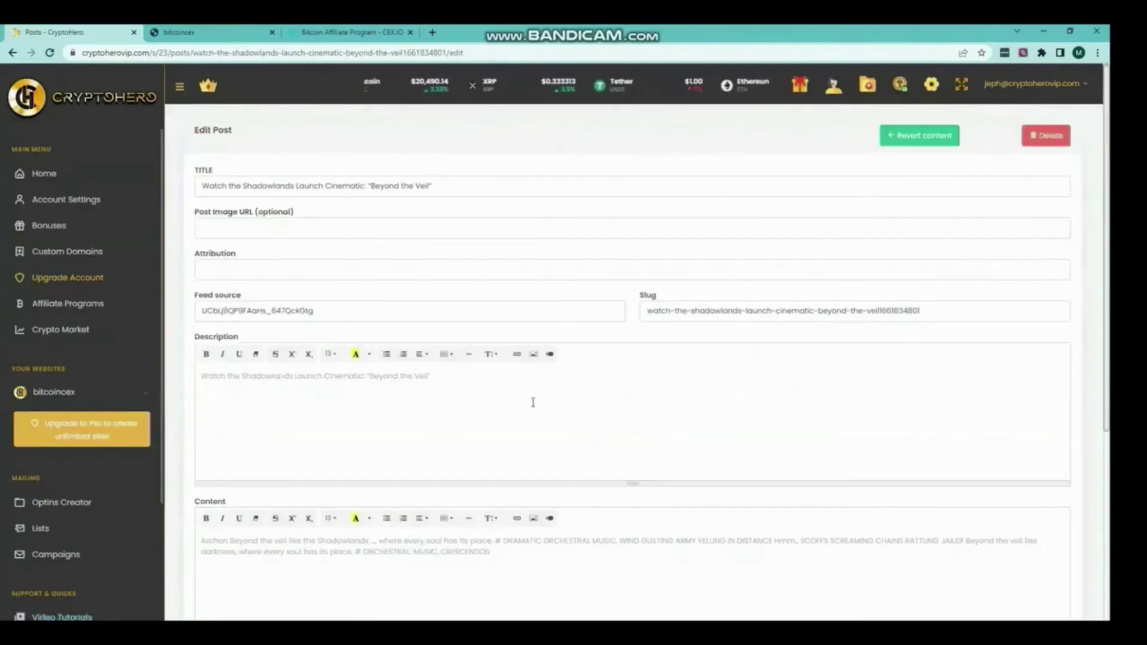
scroll(535, 428, down, 1)
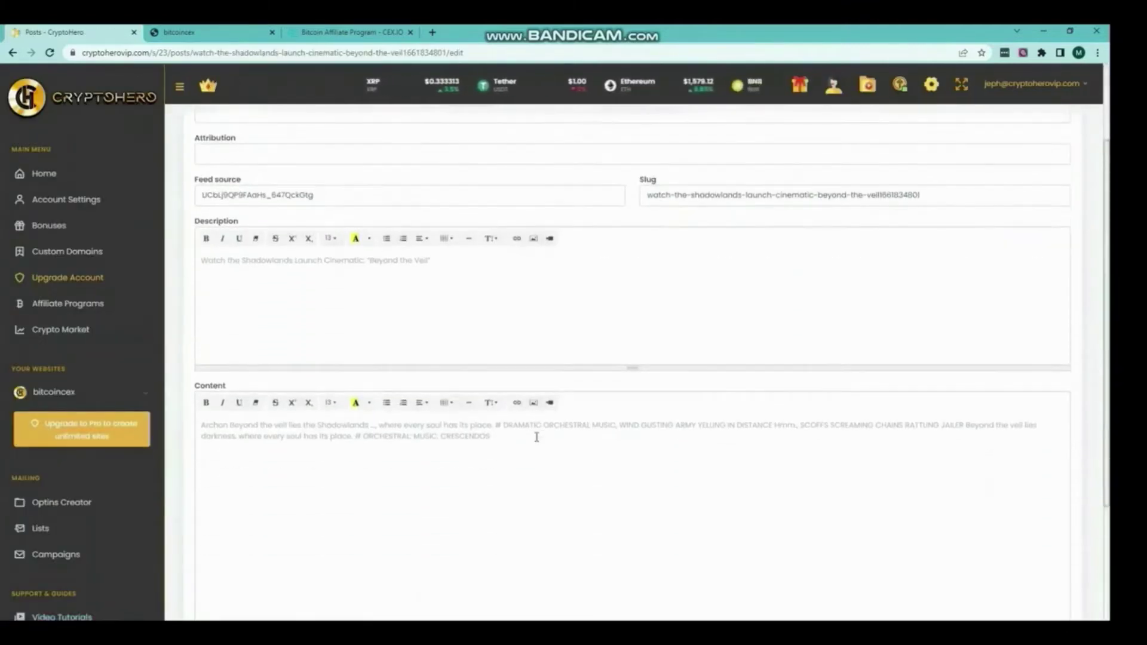
scroll(627, 413, up, 1)
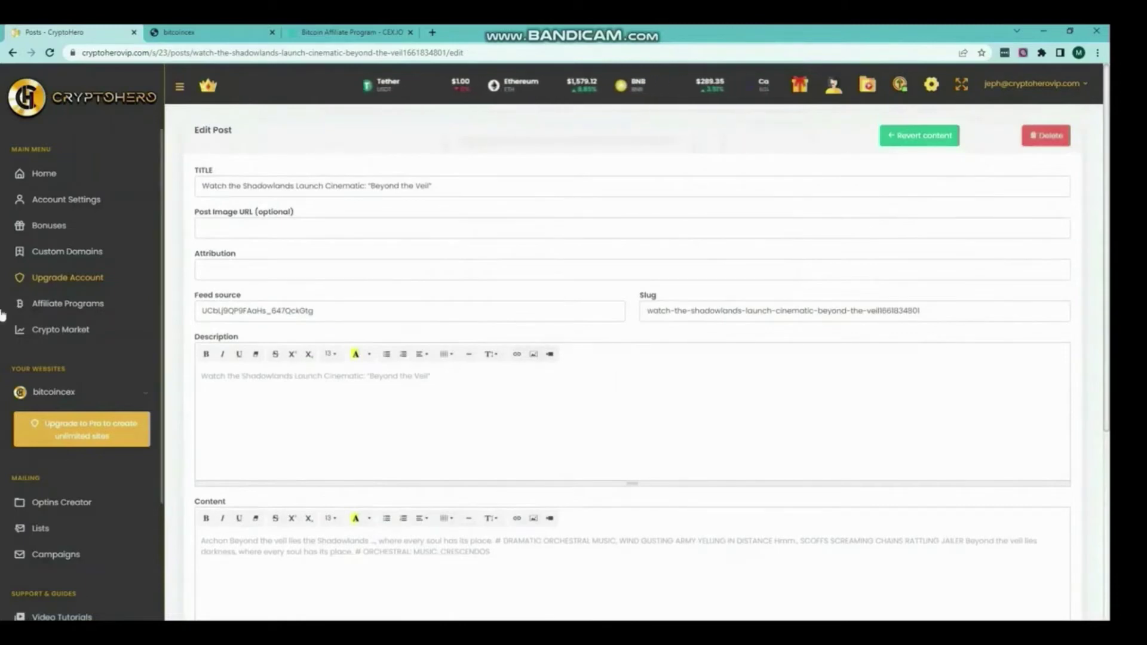
click(44, 173)
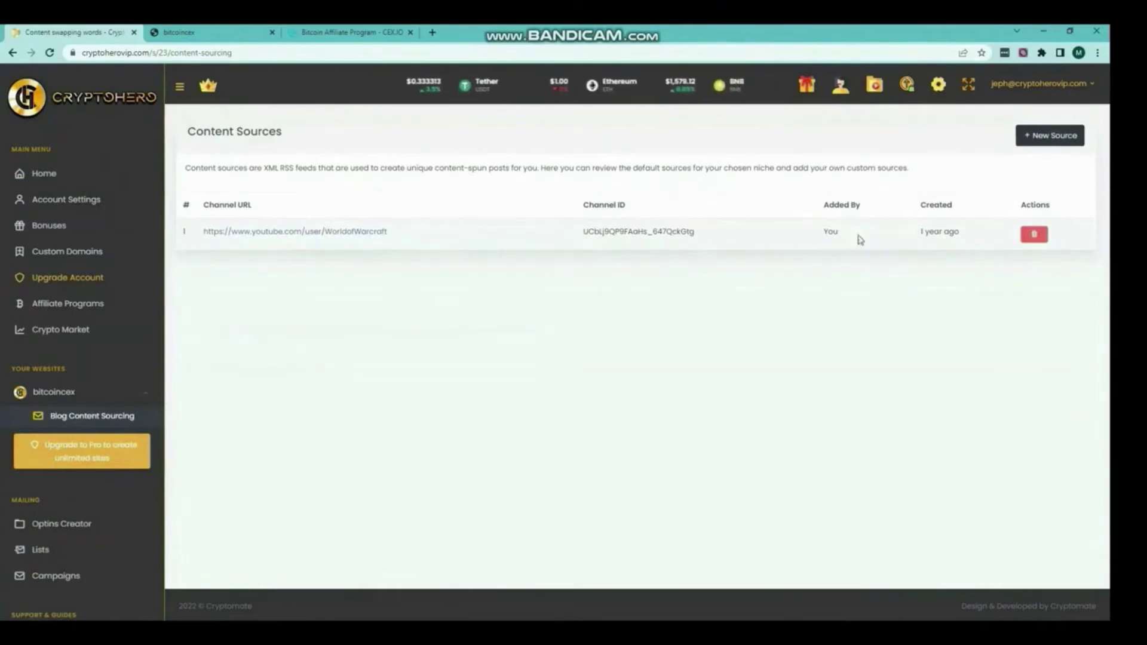
View New Source and the empty Content Spinning list, then open bitcoincex's Site Pages.
click(1039, 137)
click(216, 172)
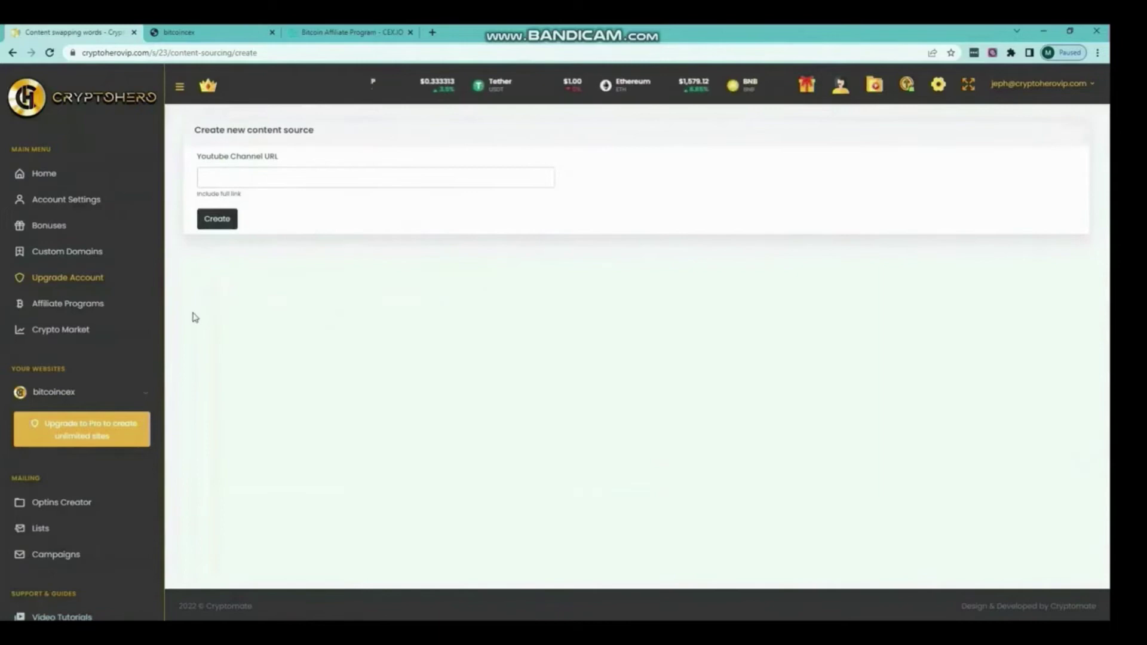
click(147, 394)
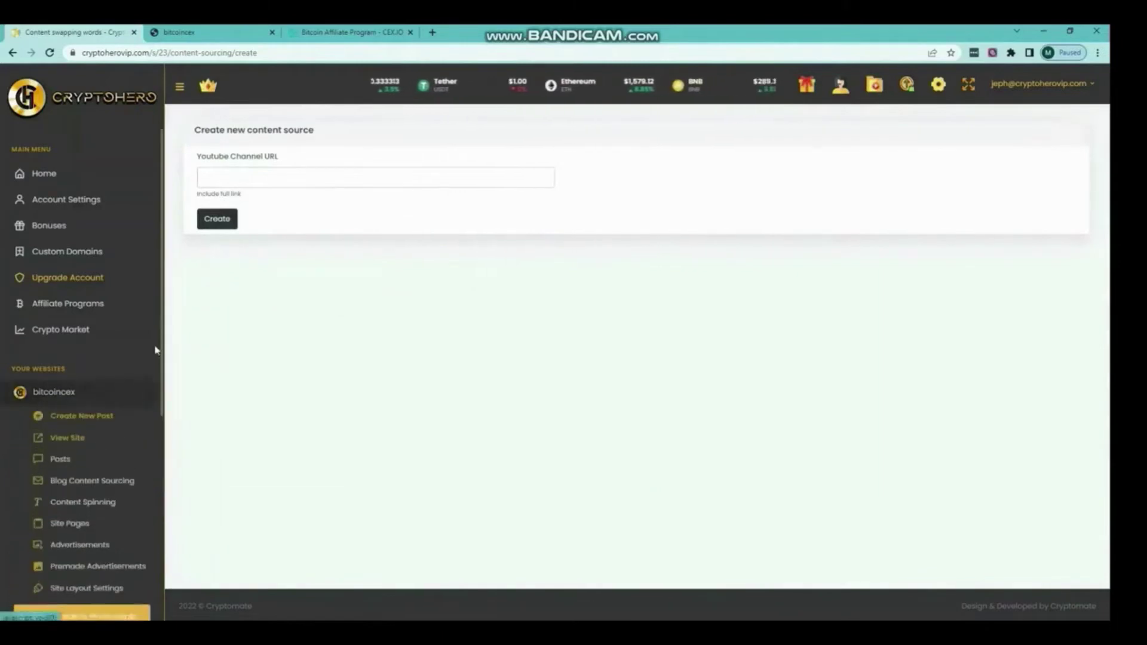
click(99, 504)
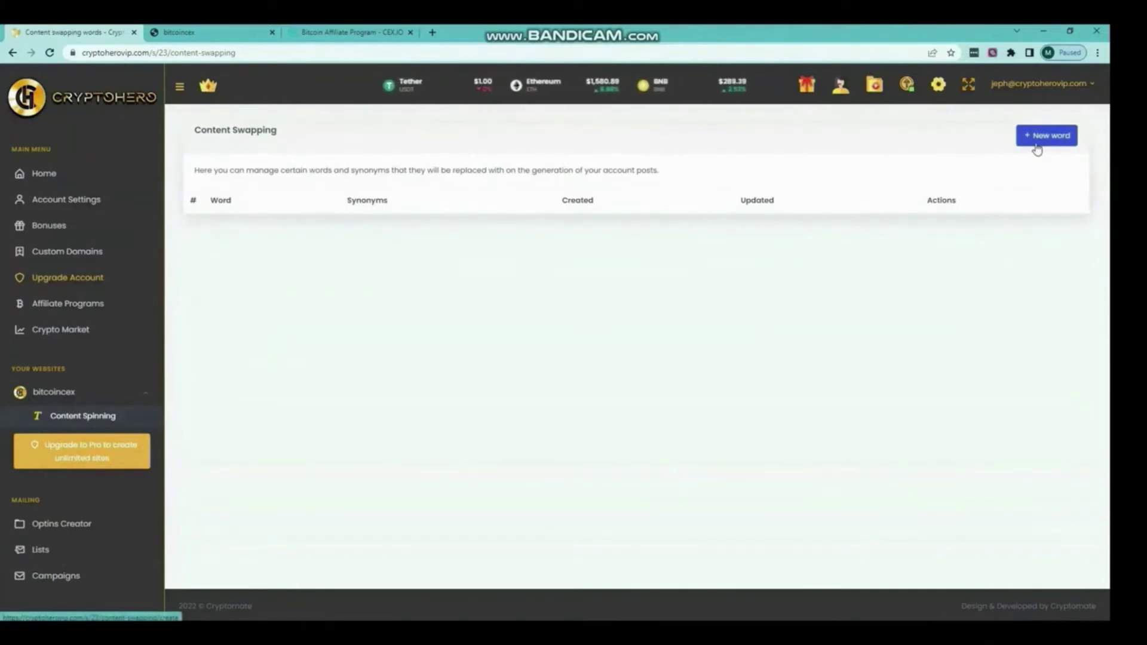
click(139, 394)
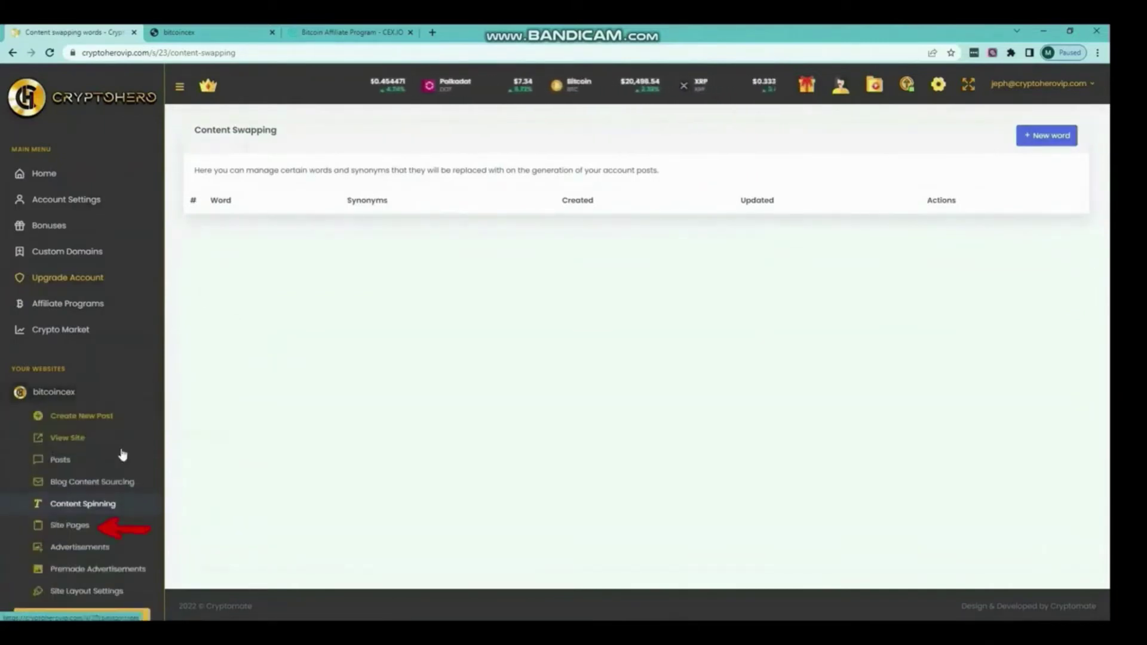
click(85, 529)
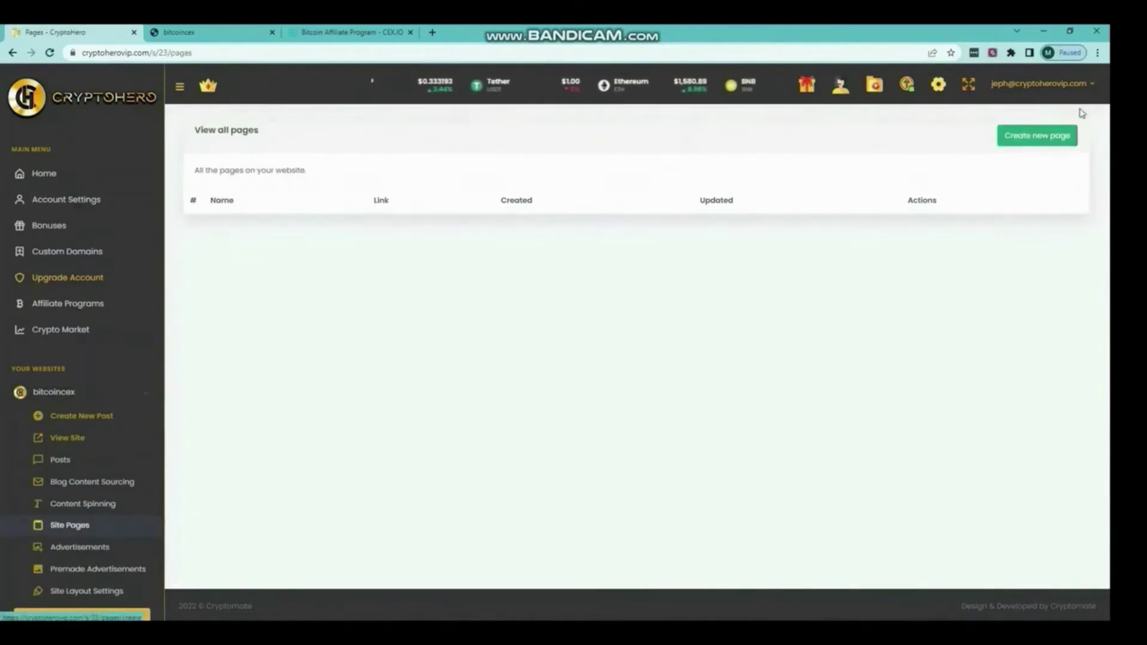
Create a 'What is Bitcoin' page and paste in a short decentralized-digital-currency description.
click(1030, 141)
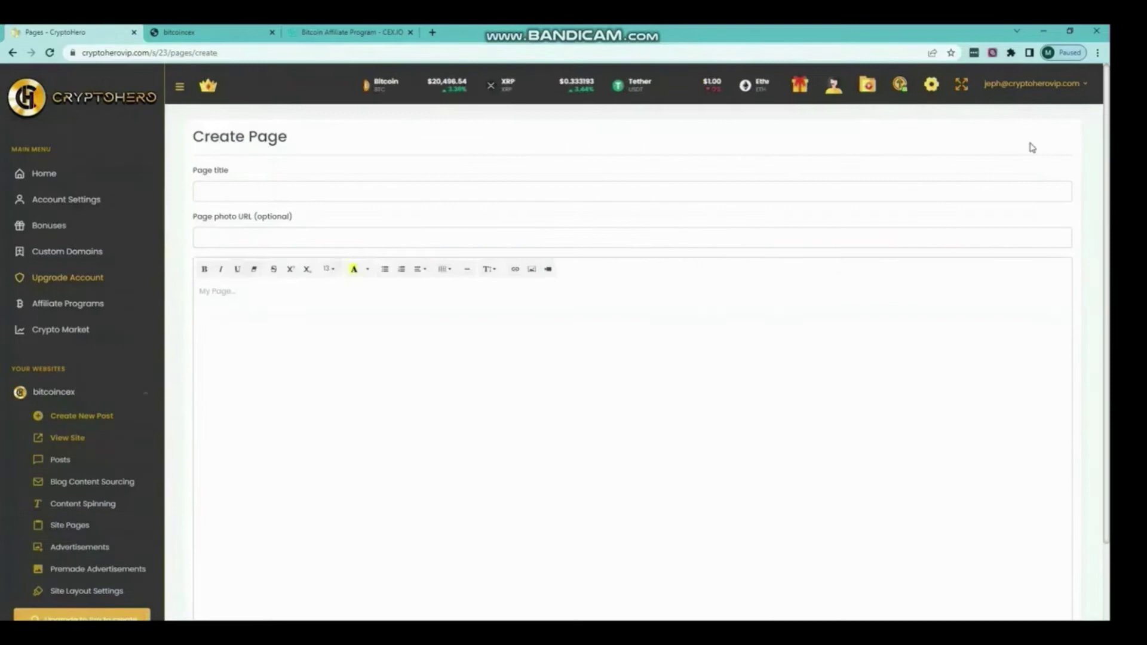
click(290, 193)
text(What is Bitcoin)
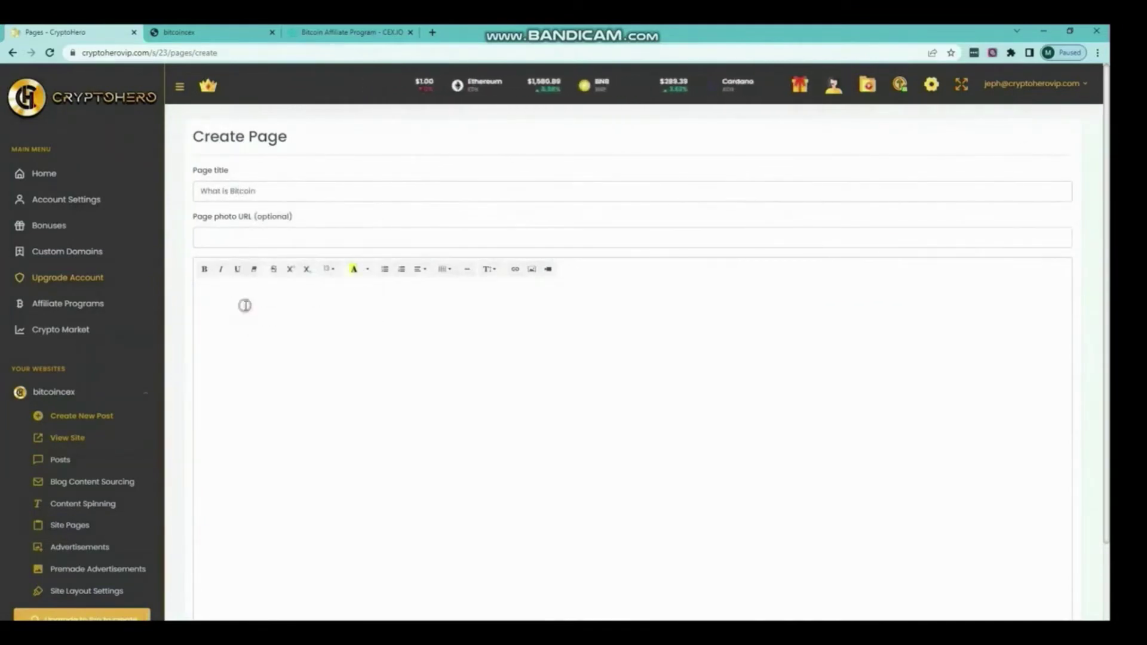
text(Bitcoin is a decentralized digital currency that can be transferred on the peer-to-peer bitcoin network. Bitcoin transactions are verified by network nodes through cryptography and recorded in a public distributed ledger called a blockchain.)
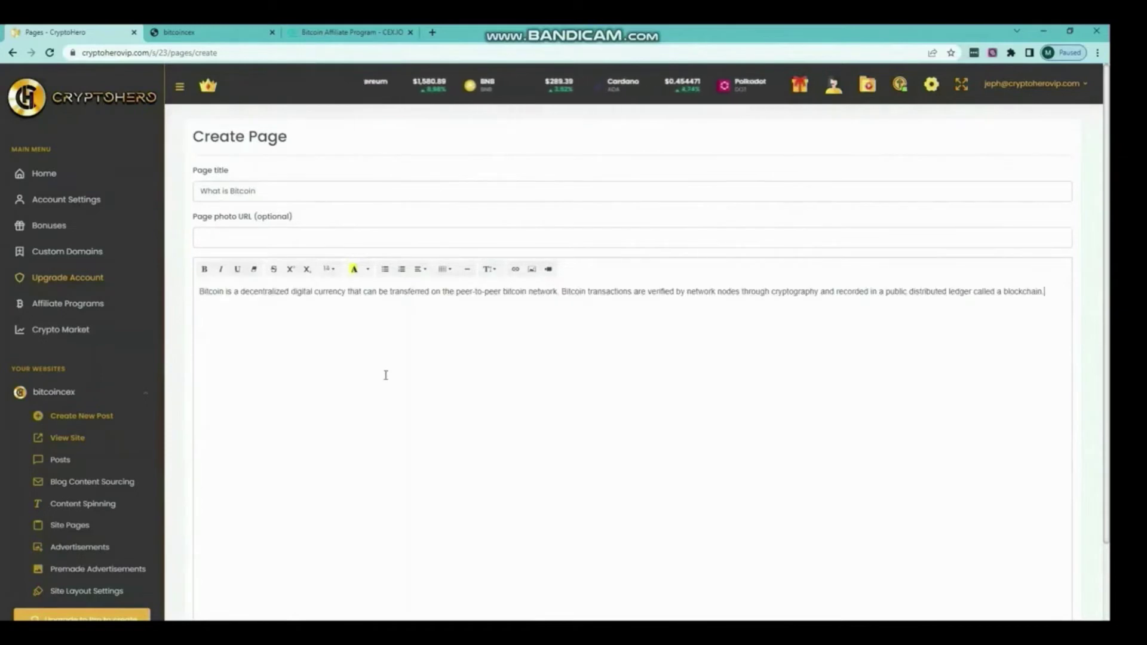
scroll(385, 375, down, 2)
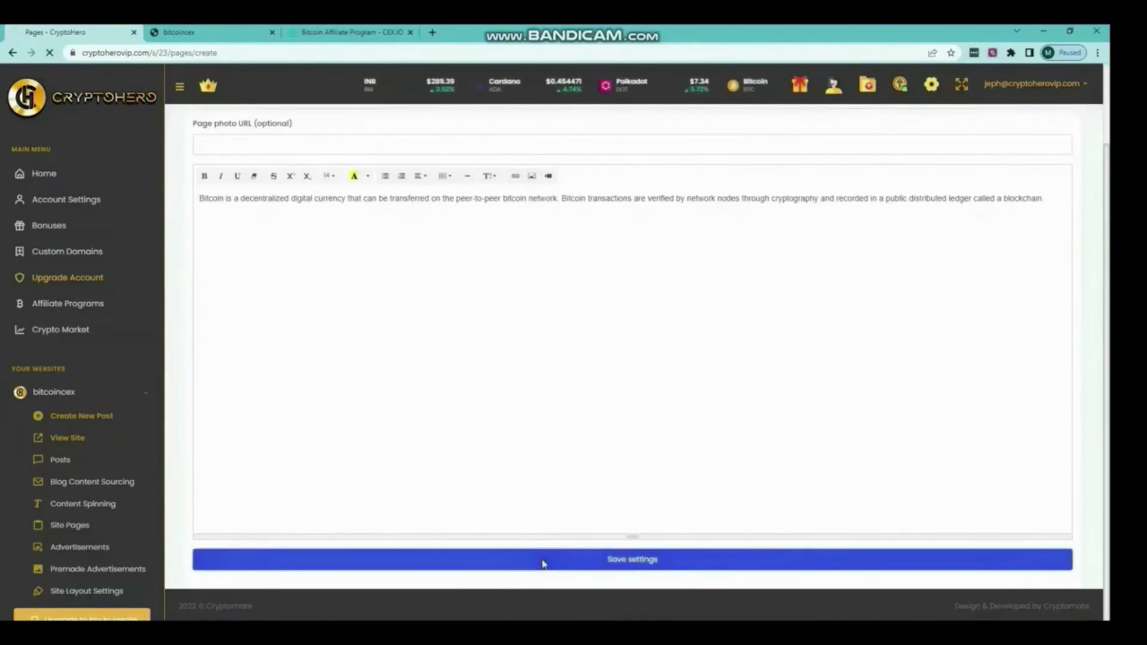
scroll(82, 388, down, 2)
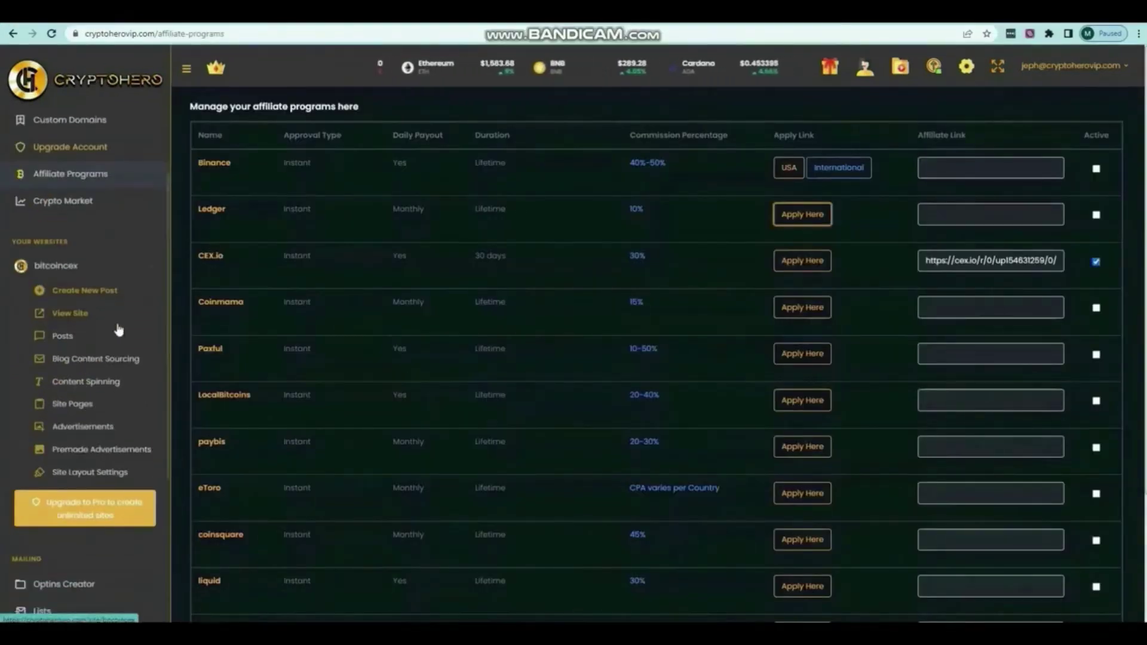
Switch the Binance top banner pre-built ad off and on, save, and return to the ads list.
click(75, 430)
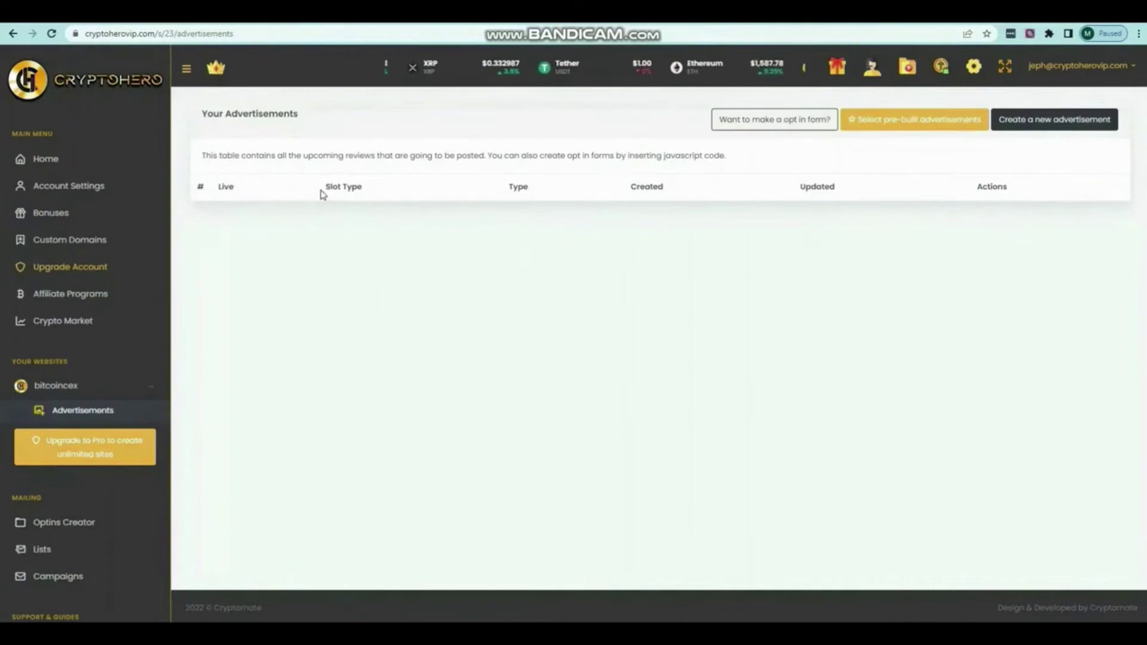
click(896, 124)
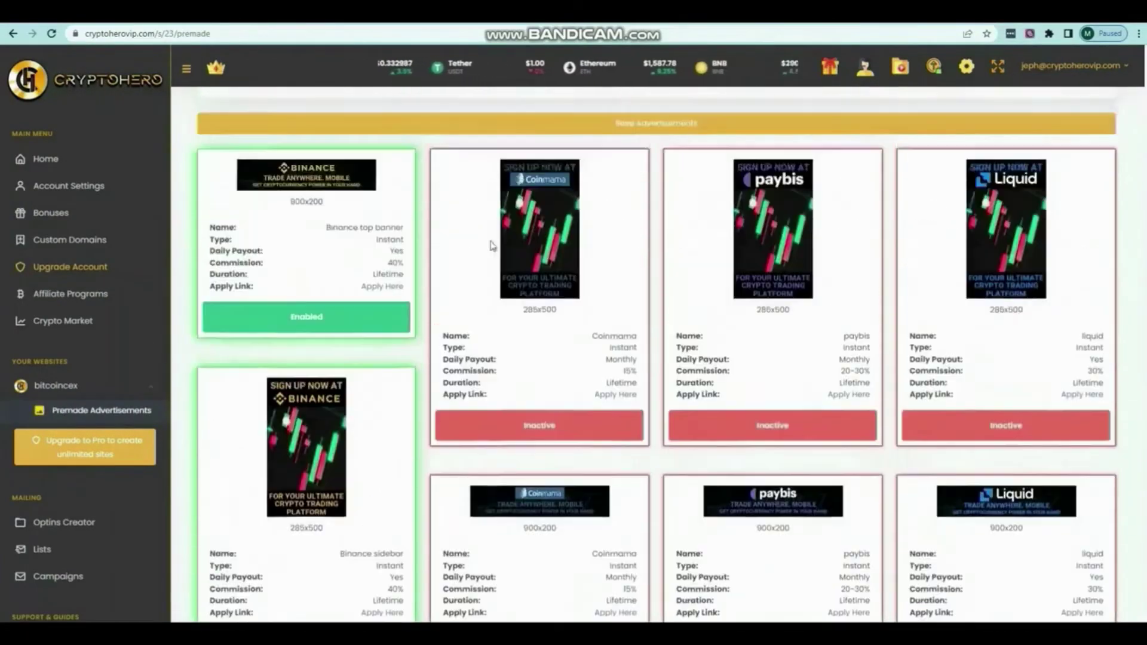
scroll(358, 286, up, 1)
click(315, 379)
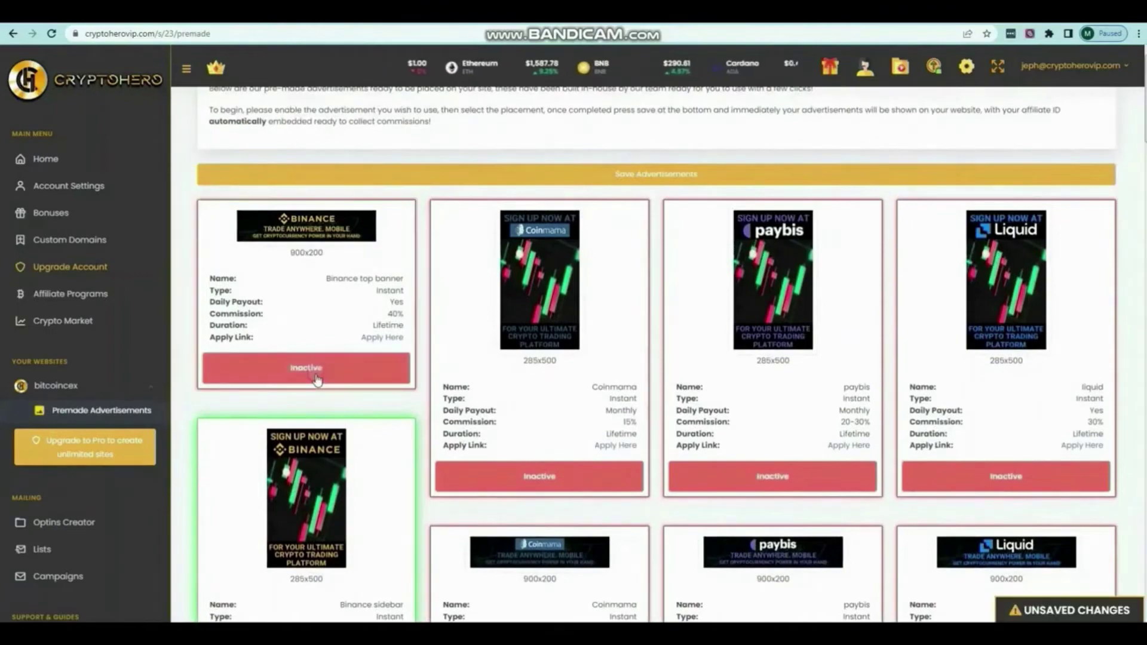
click(316, 380)
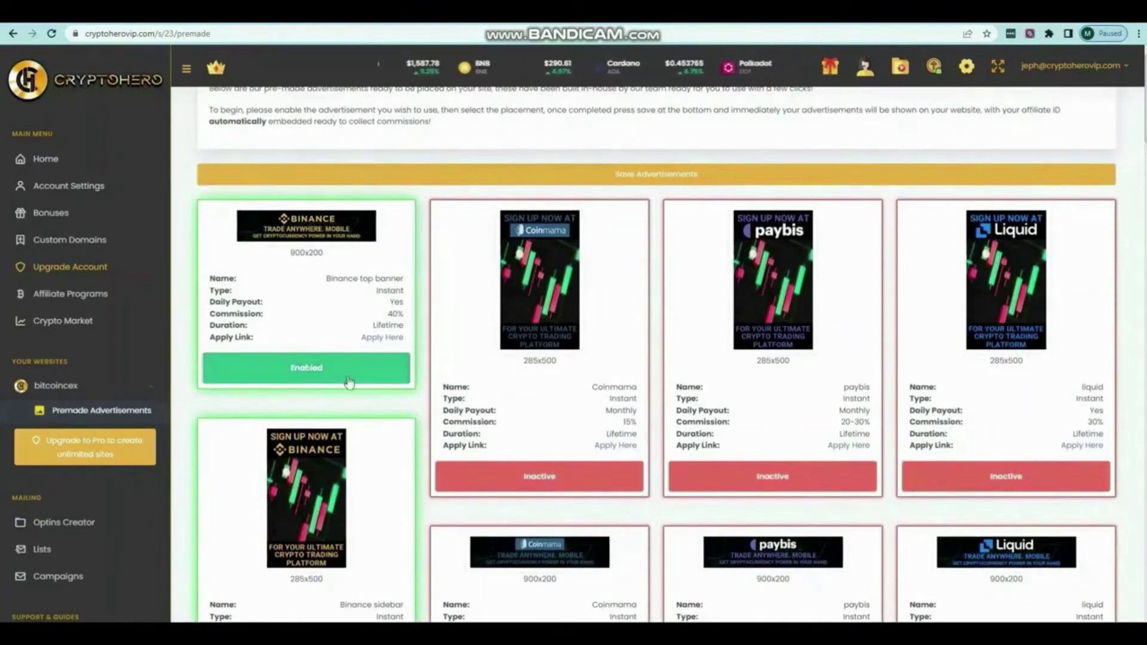
scroll(866, 410, down, 5)
scroll(866, 410, down, 5)
scroll(866, 409, down, 5)
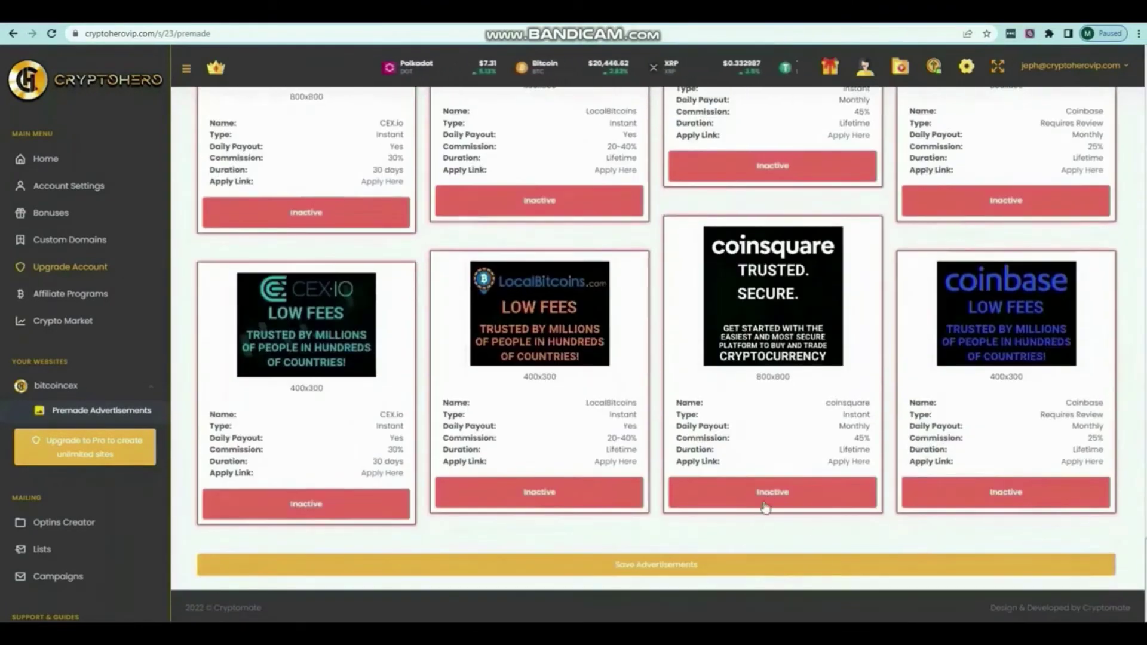
click(622, 566)
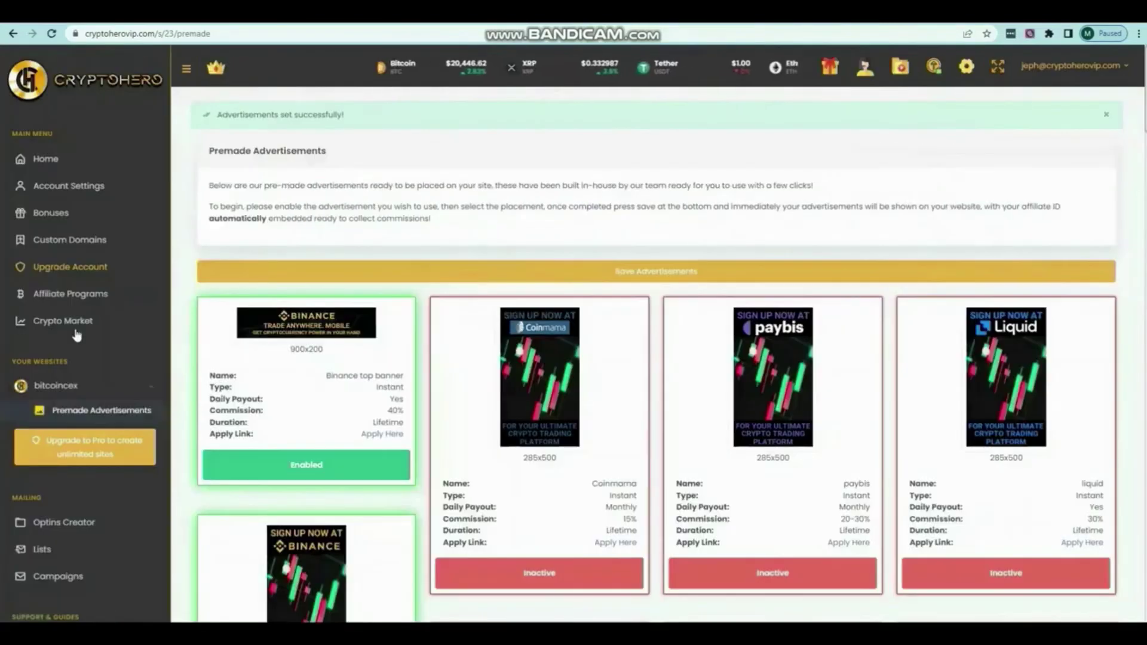
click(108, 430)
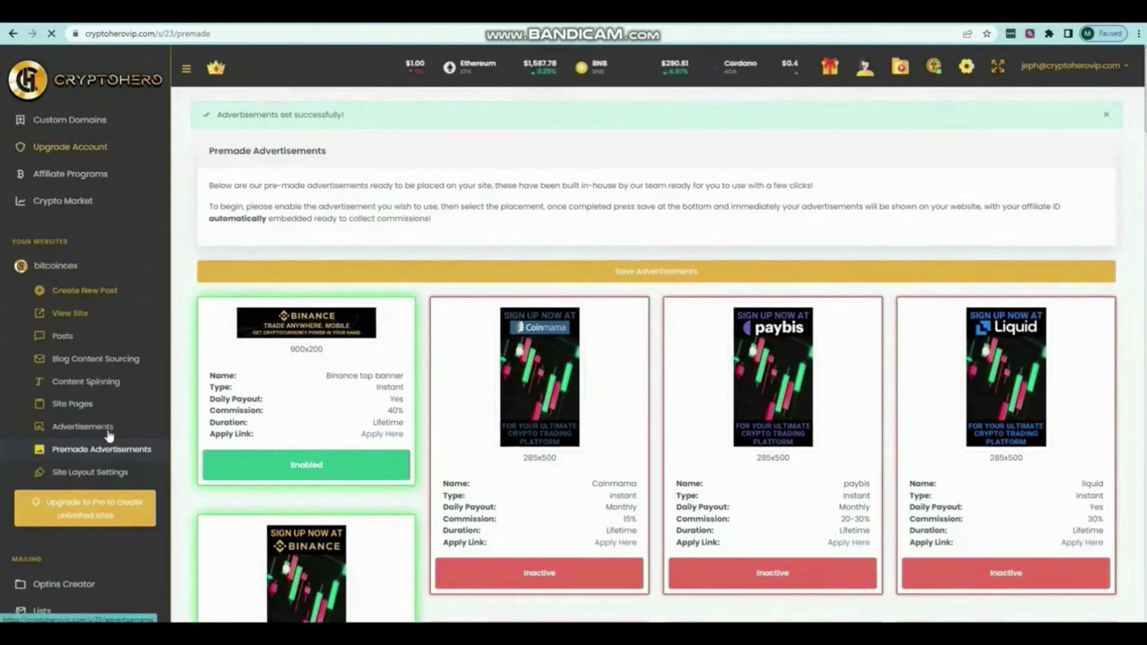
Start a new advertisement with Image Advert as its type.
click(1047, 125)
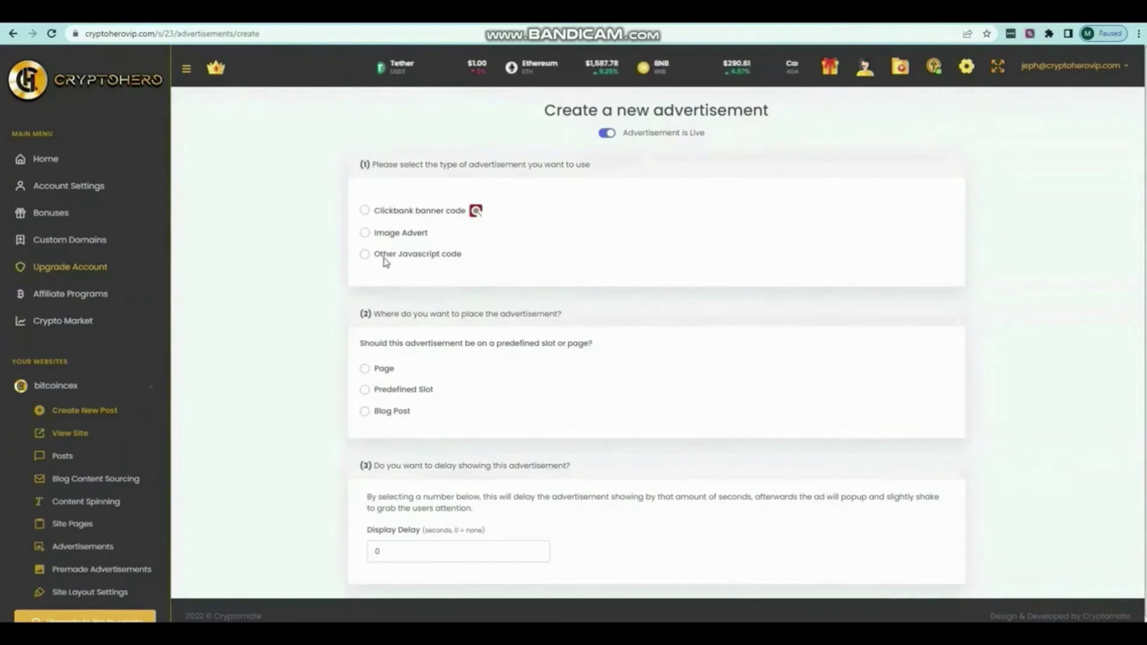
scroll(384, 262, down, 1)
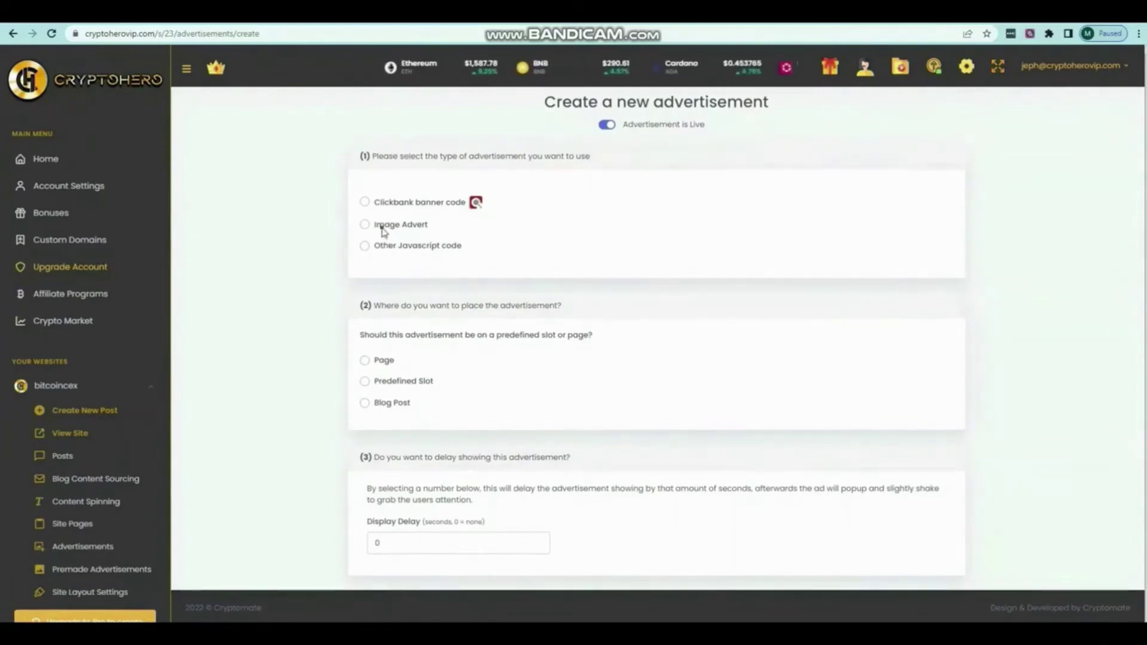
click(382, 226)
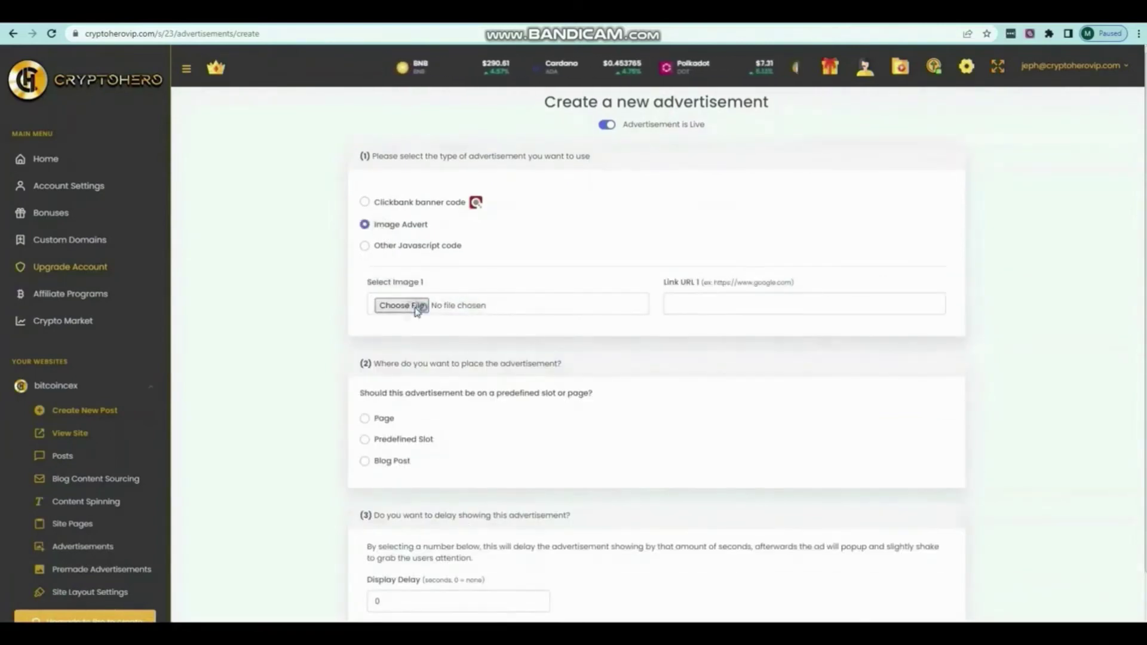
scroll(366, 359, down, 1)
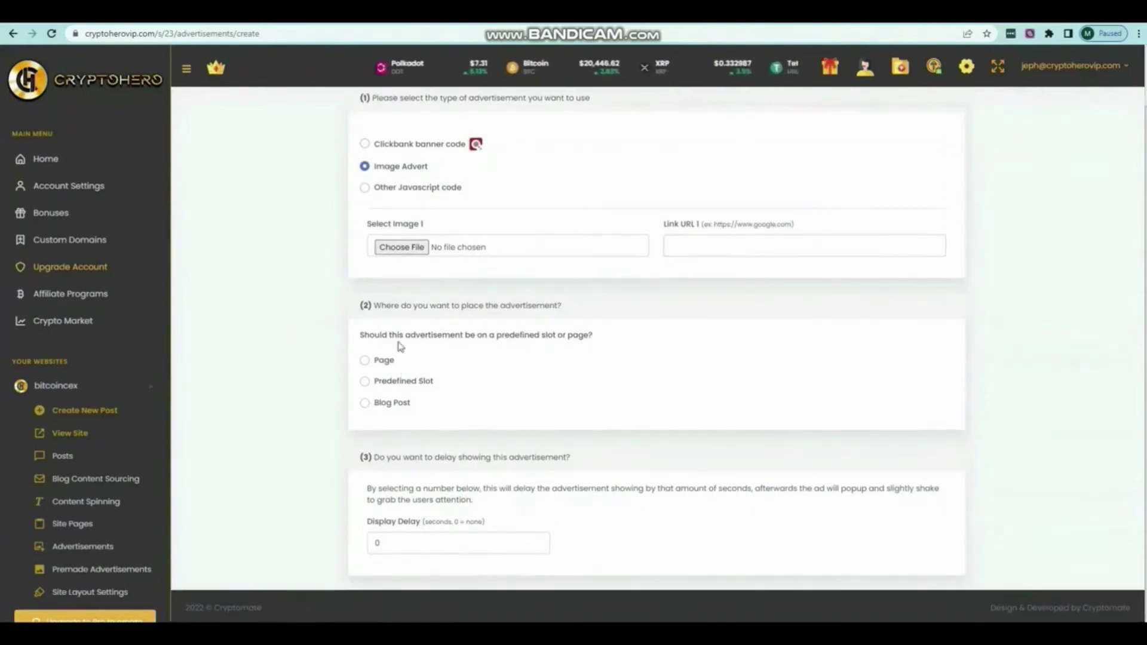
drag(381, 333, 536, 332)
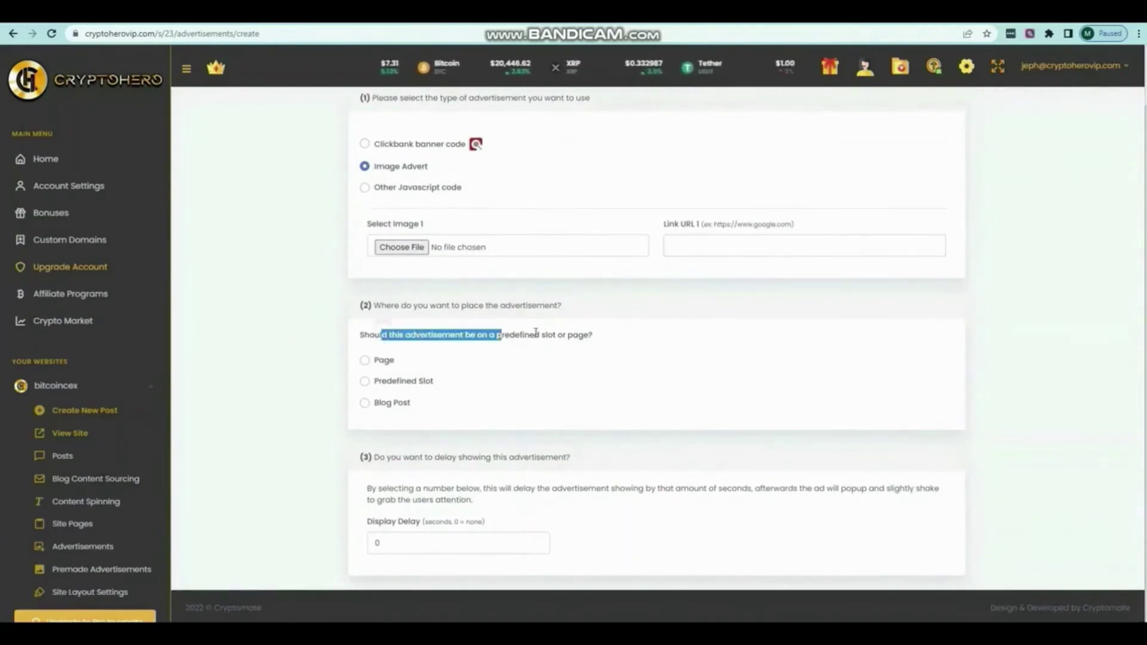
click(335, 349)
Try the Page and Predefined Slot placements, then place it on a Blog Post without choosing a post.
click(395, 363)
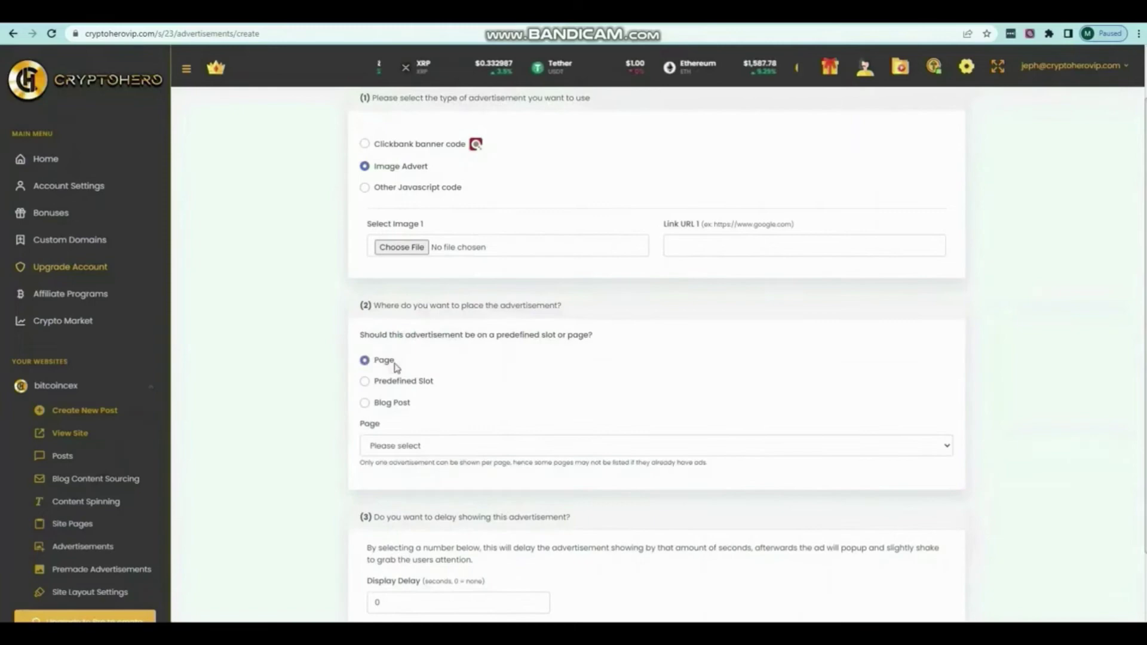
click(402, 445)
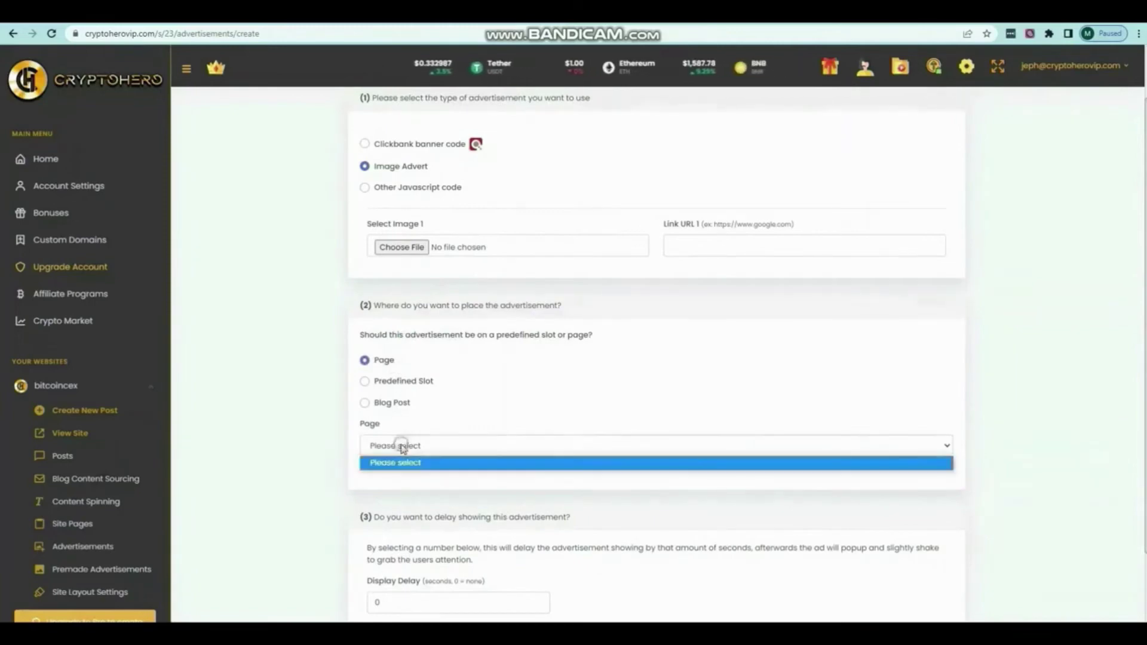
click(396, 384)
click(394, 405)
click(399, 446)
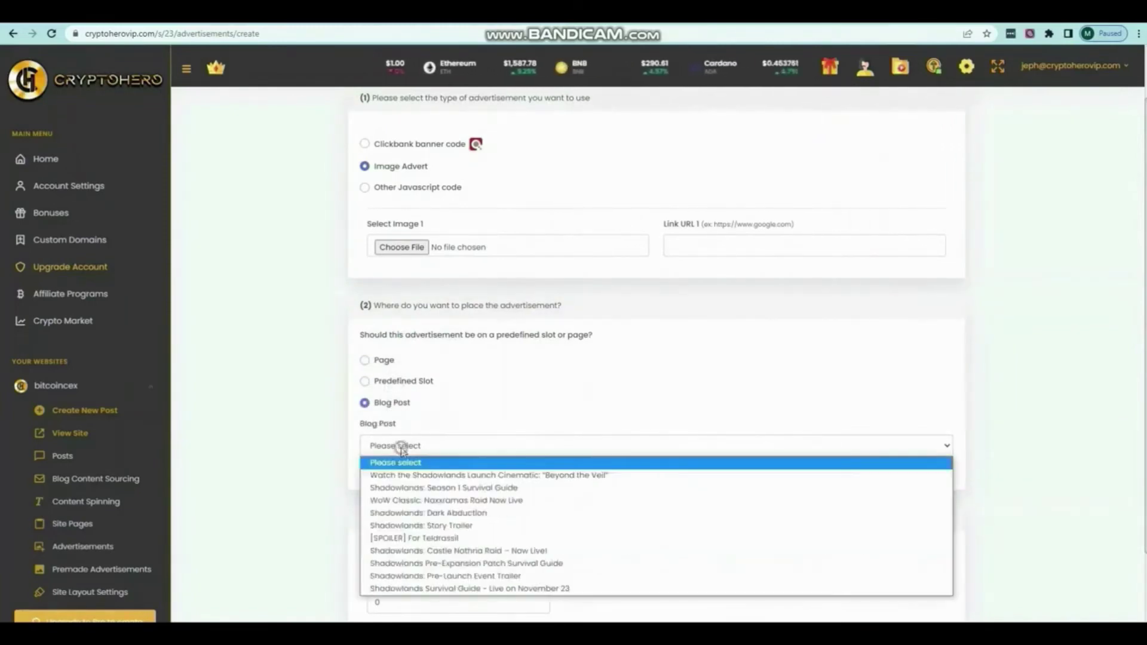
click(319, 437)
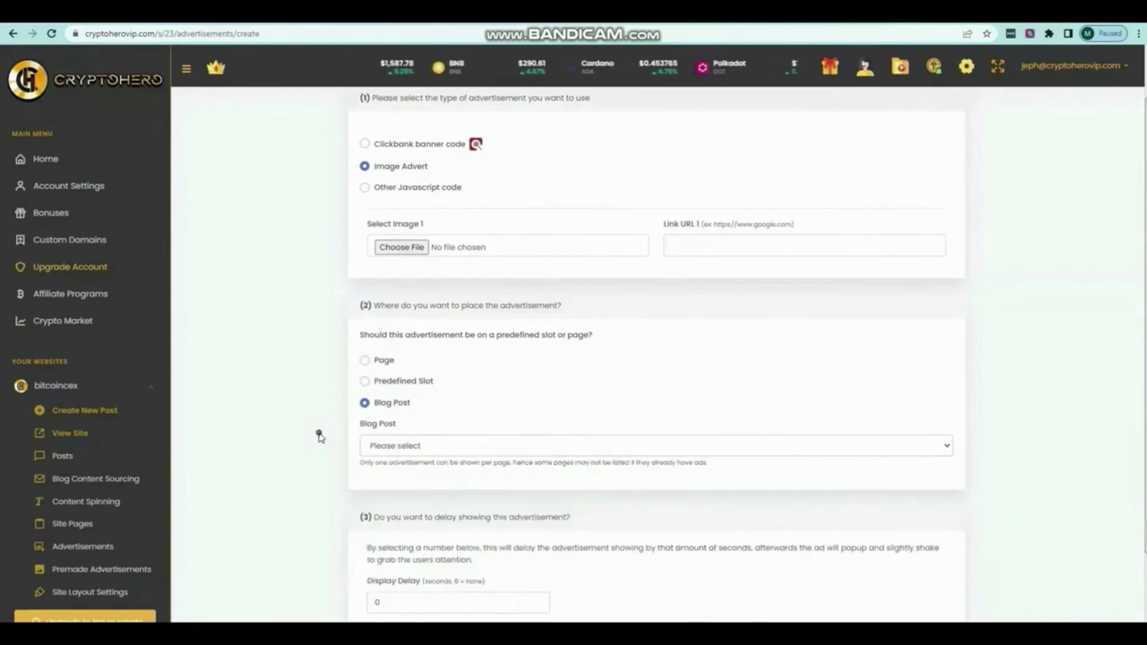
scroll(358, 416, down, 2)
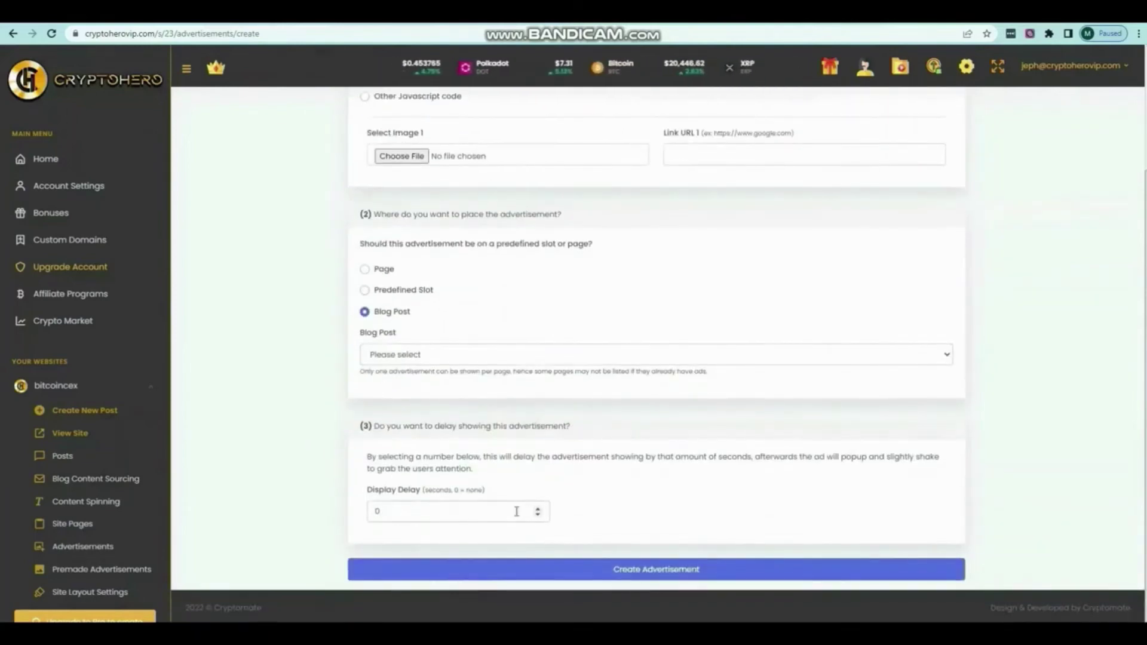
click(302, 480)
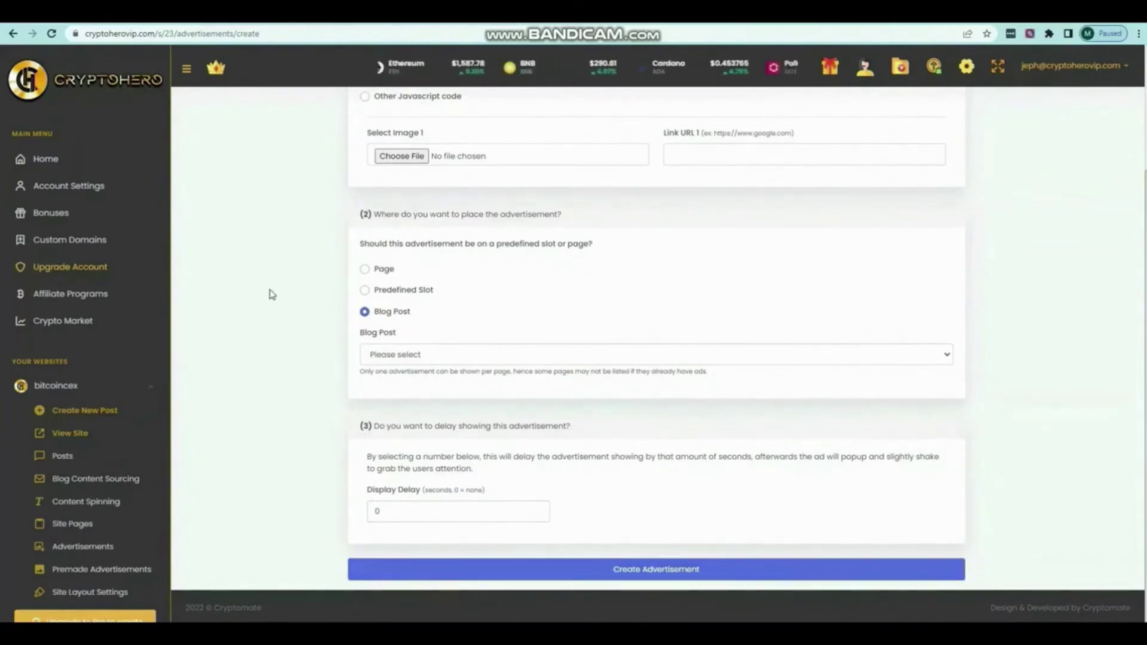
Look over the bitcoincex Site Layout Settings, then go to the Mailing Optins Creator.
click(106, 593)
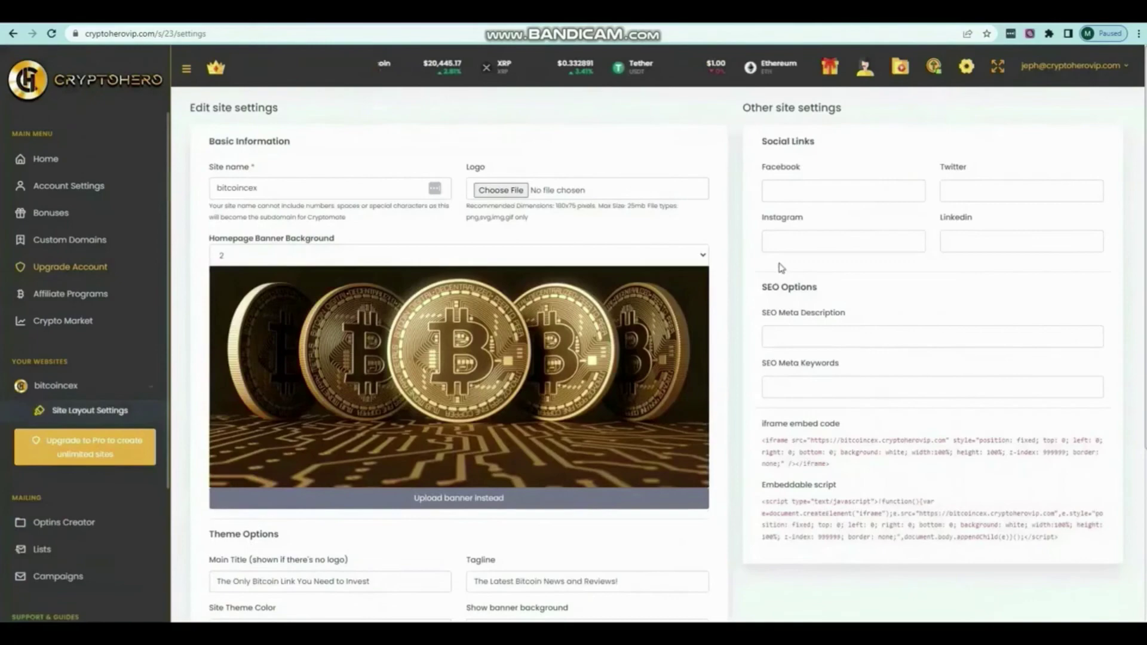
scroll(366, 526, down, 2)
scroll(366, 525, down, 3)
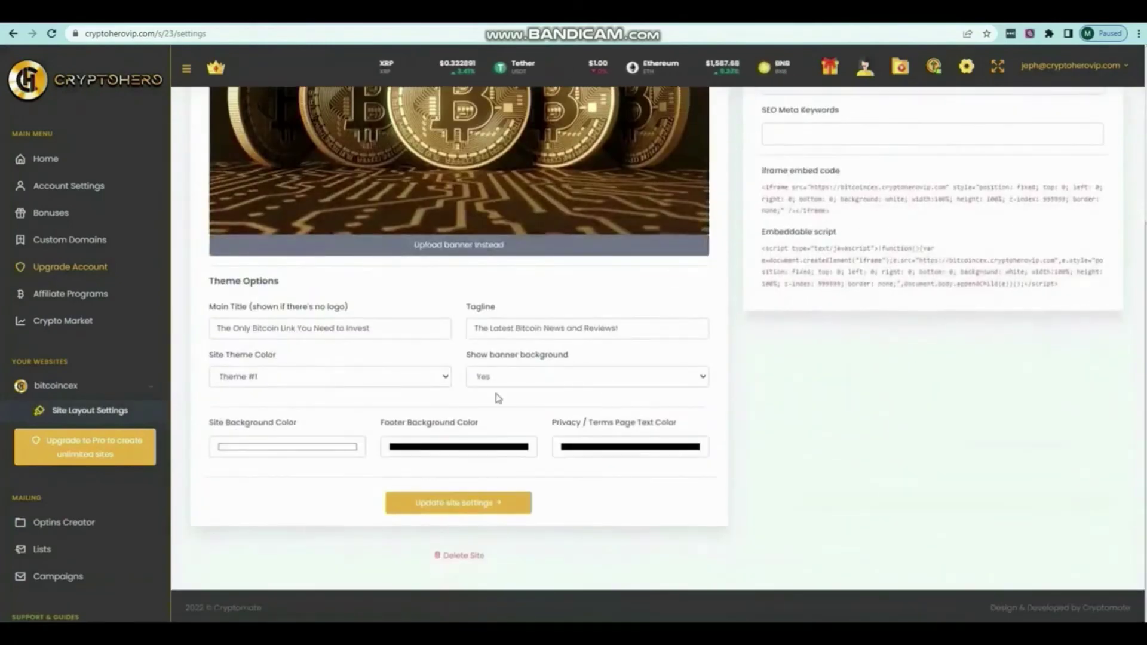
scroll(761, 392, up, 5)
scroll(101, 461, down, 3)
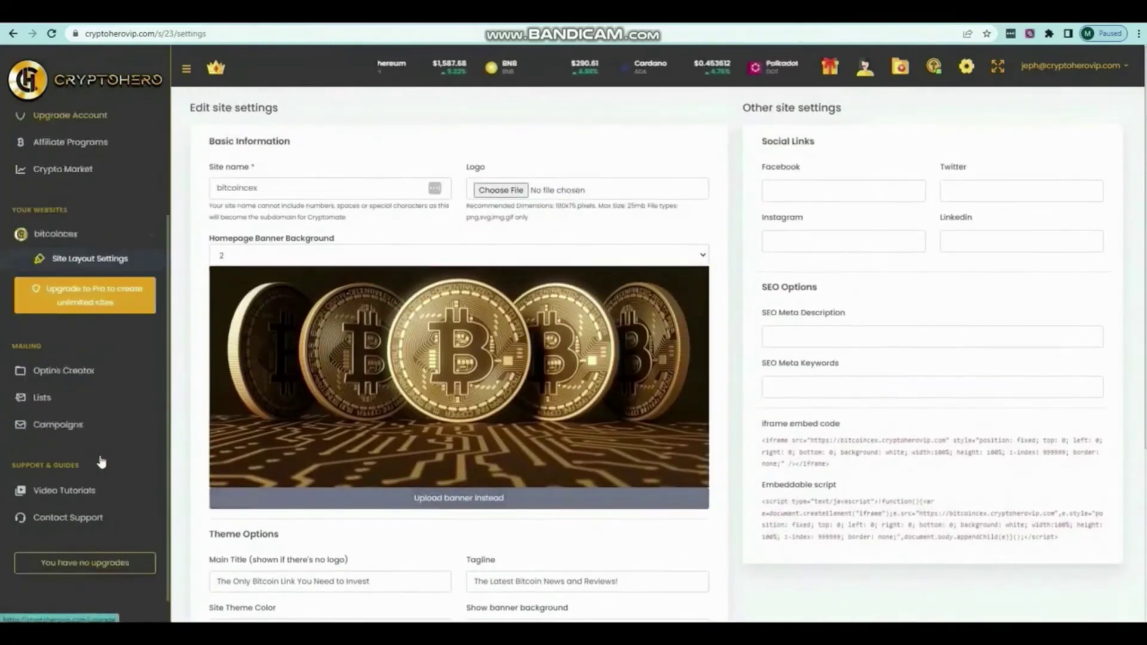
scroll(102, 461, down, 1)
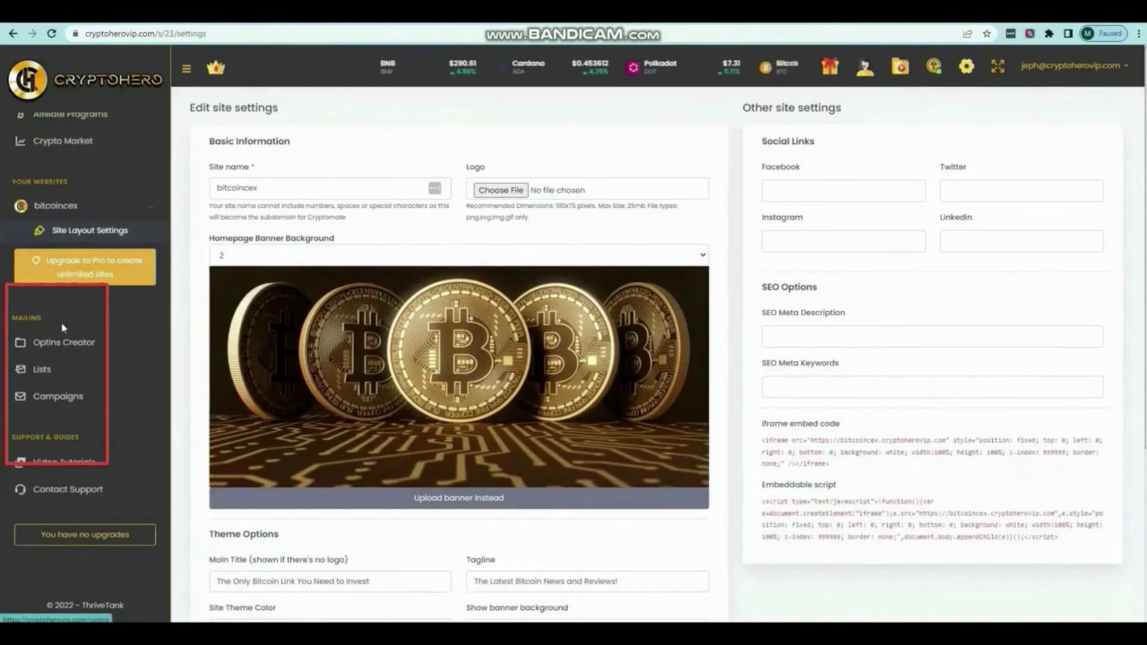
click(60, 345)
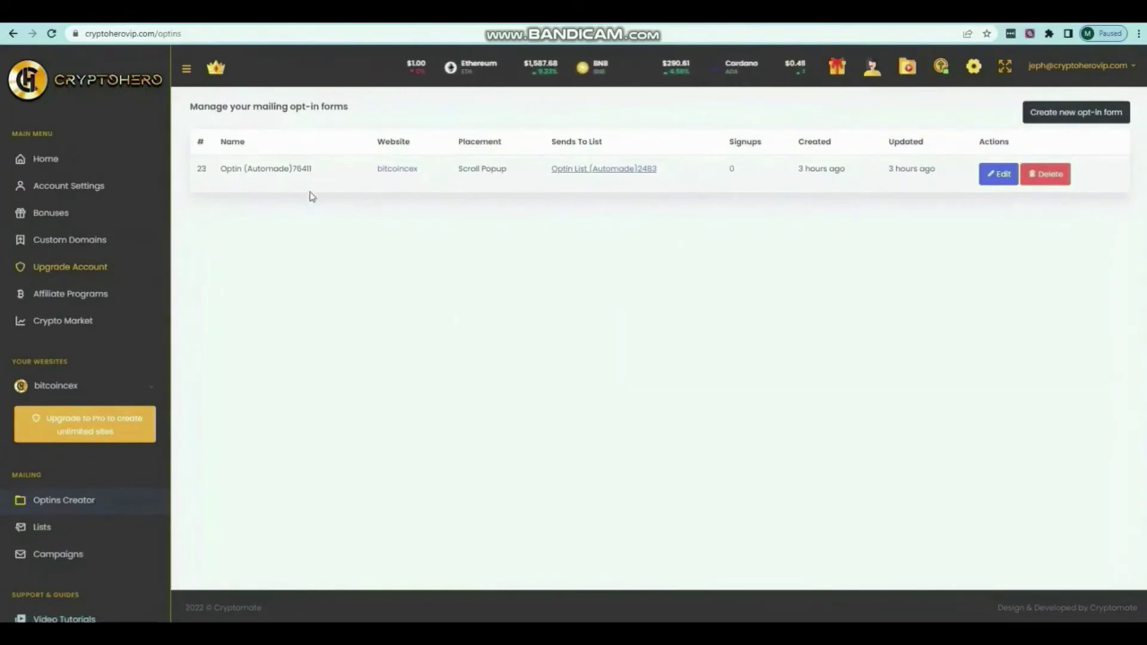
Edit the Optin (Automade)76411 form and try a blue button colour, keeping red.
click(1005, 184)
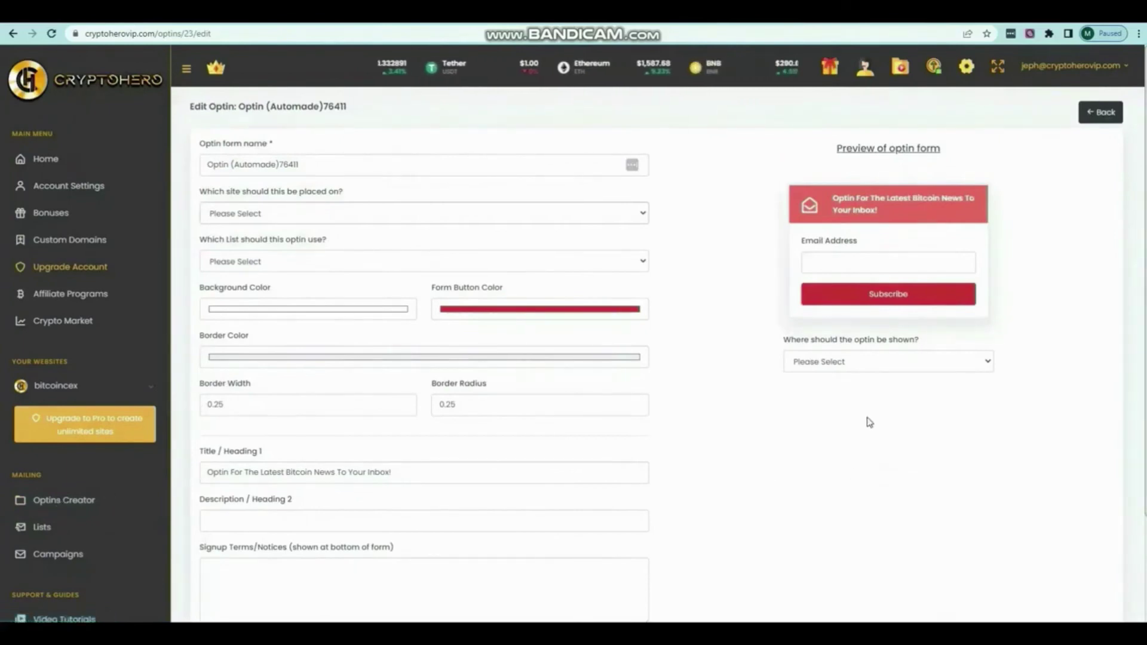
click(540, 310)
mouse_move(485, 417)
mouse_down()
mouse_move(518, 417)
mouse_move(483, 417)
mouse_up()
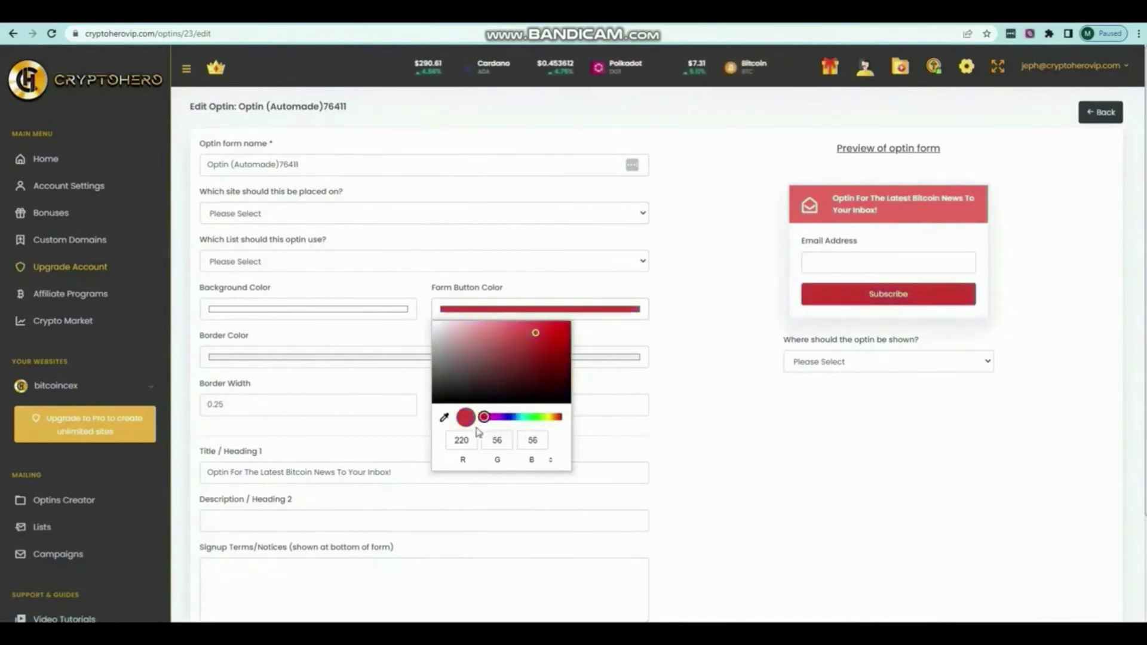
click(783, 432)
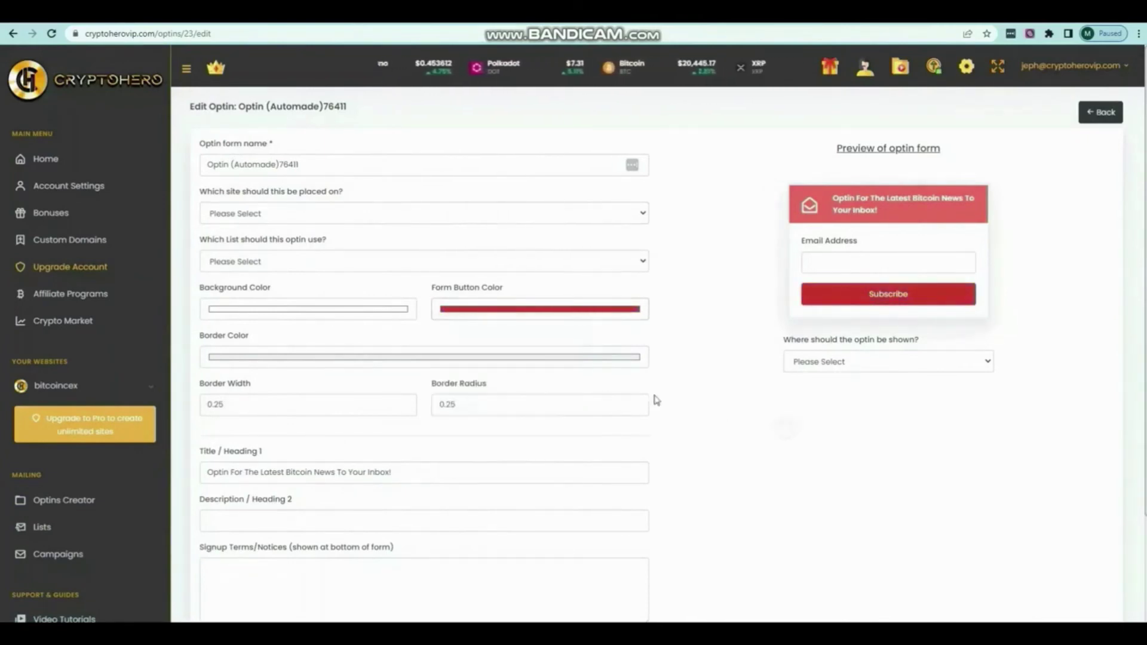
Try a pink form background, then return it to white.
click(344, 312)
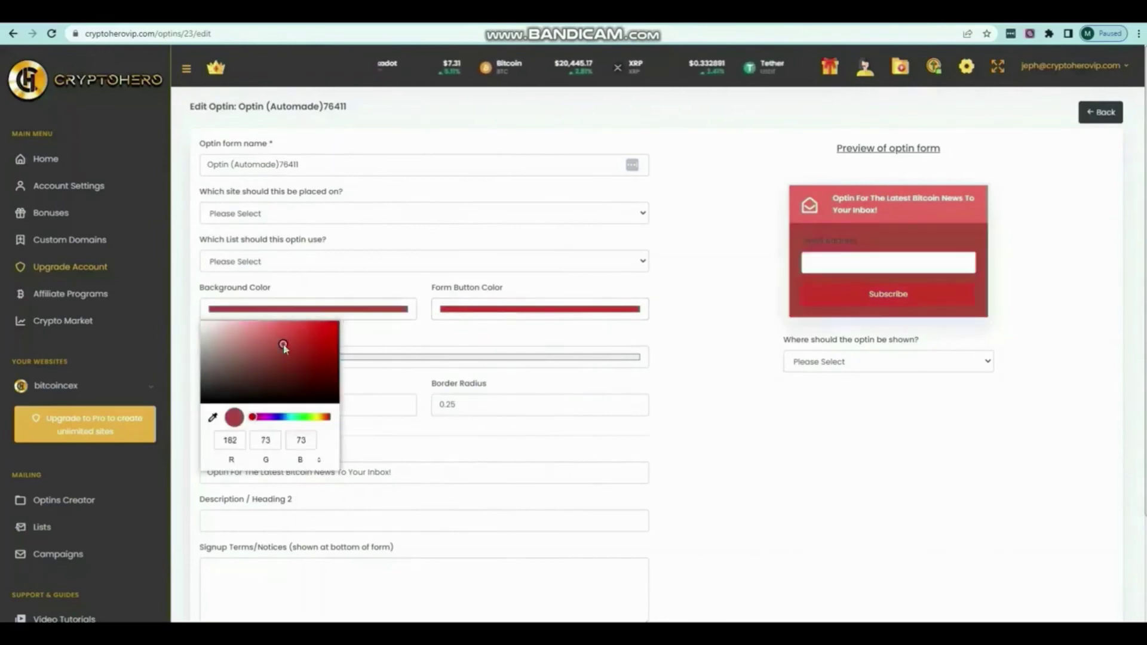
mouse_move(281, 341)
mouse_down()
mouse_move(215, 337)
mouse_move(194, 322)
mouse_up()
click(847, 446)
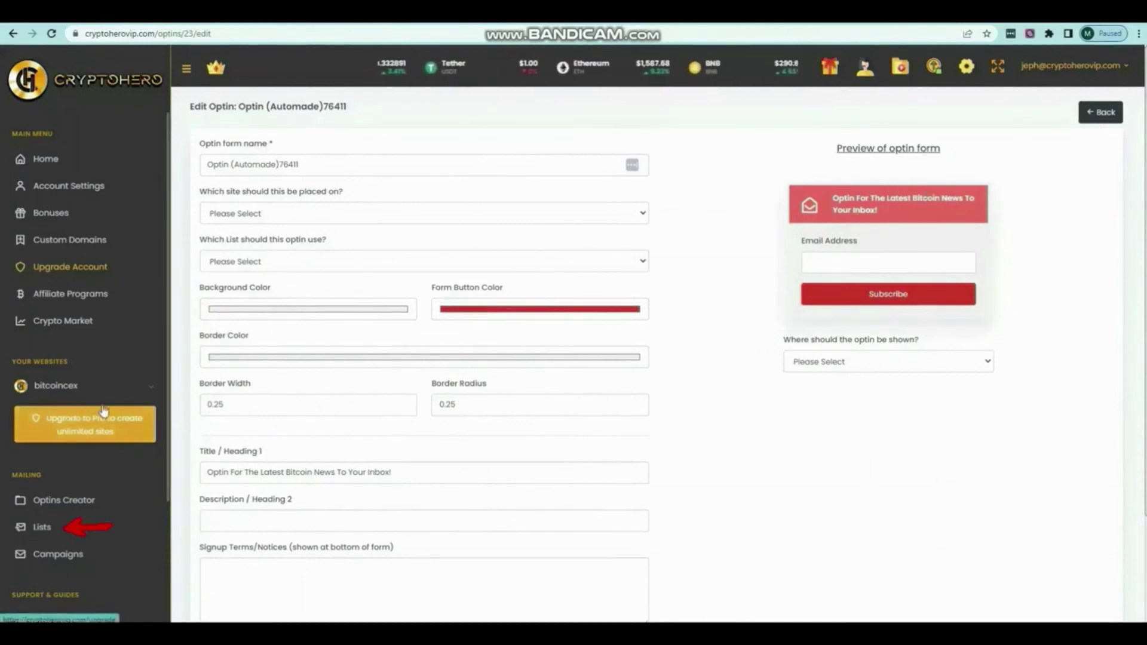
Confirm 'Optin List (Automade)2483' has no signups, return to the lists, and start a new list.
click(45, 529)
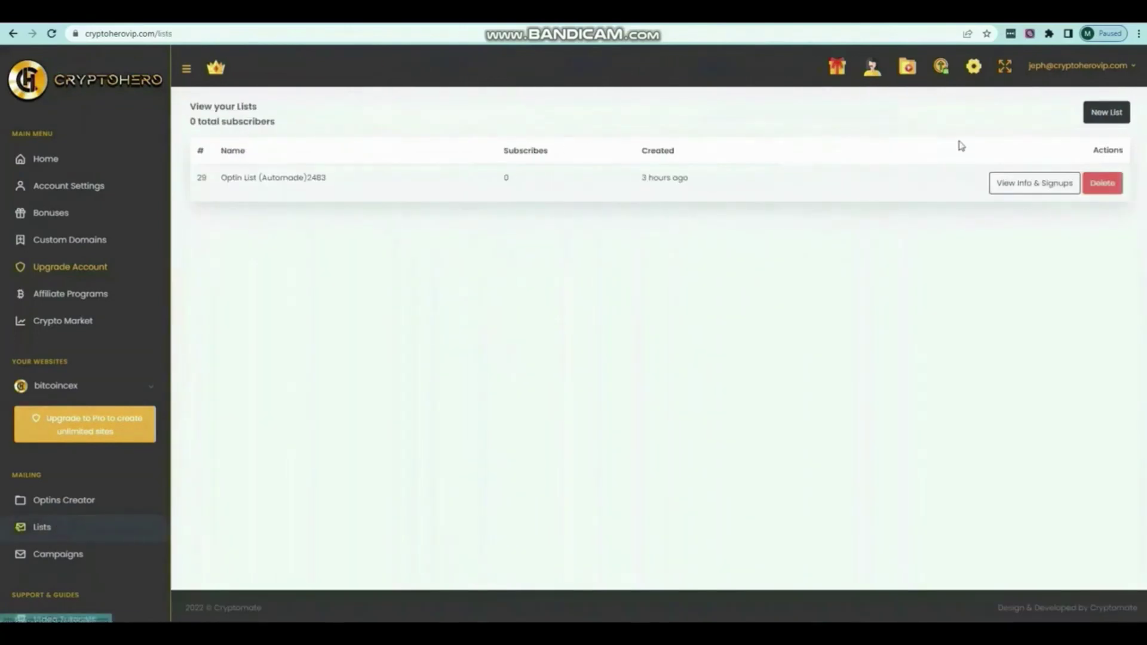
click(1063, 185)
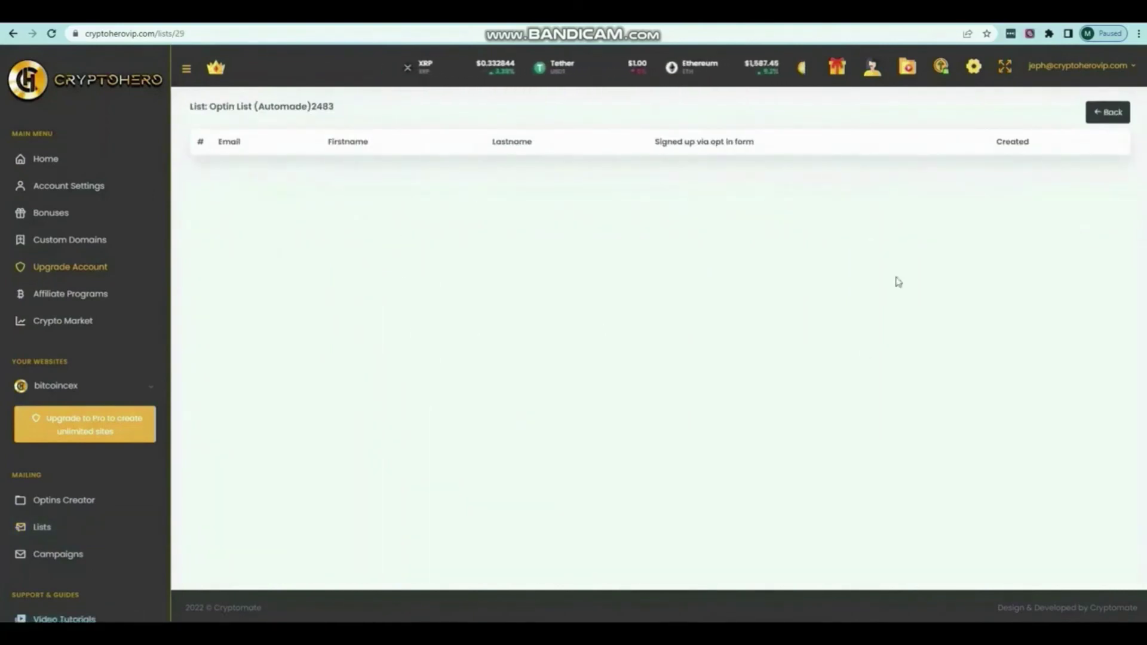
click(1111, 112)
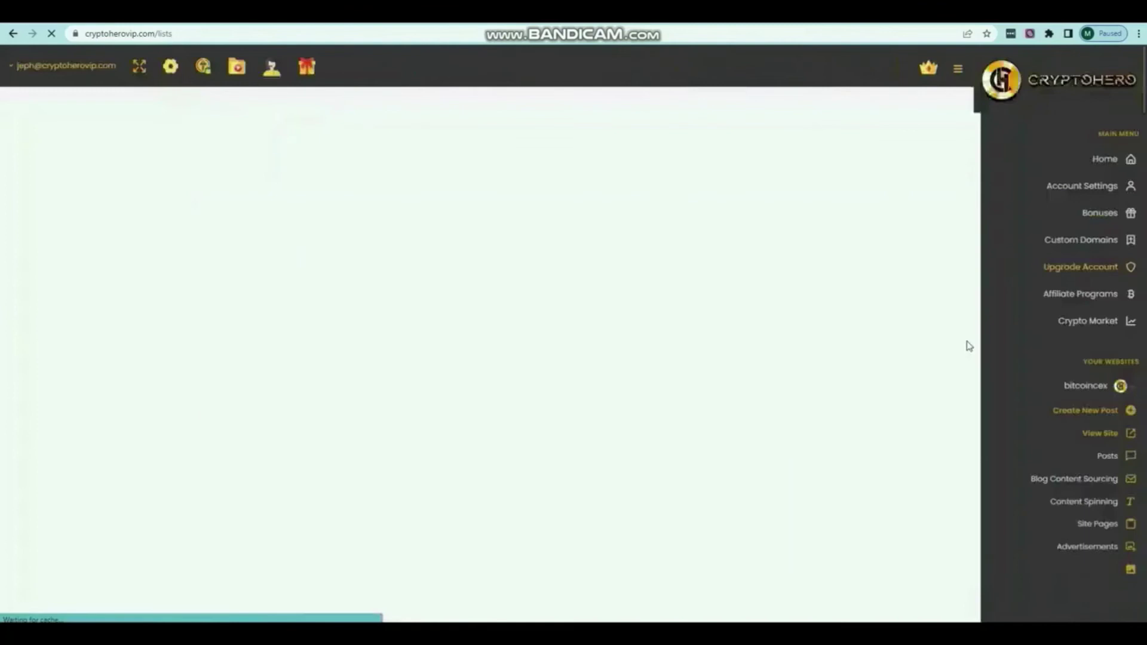
click(1105, 114)
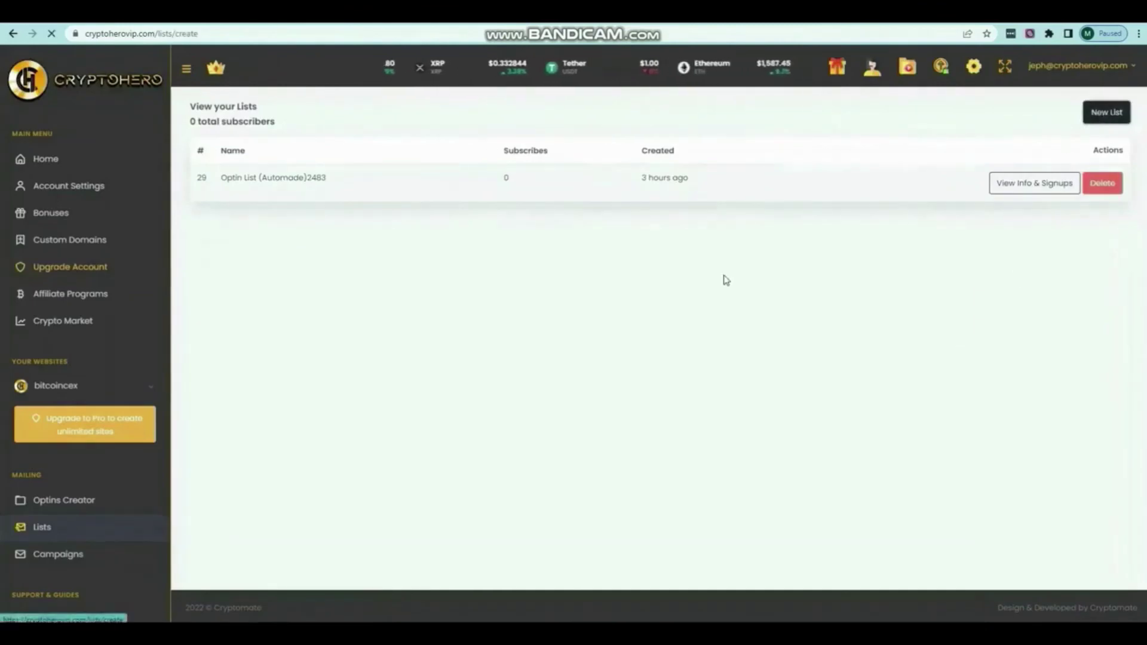
Submit a blank new mail campaign, which is rejected, then go to Contact Support.
click(65, 566)
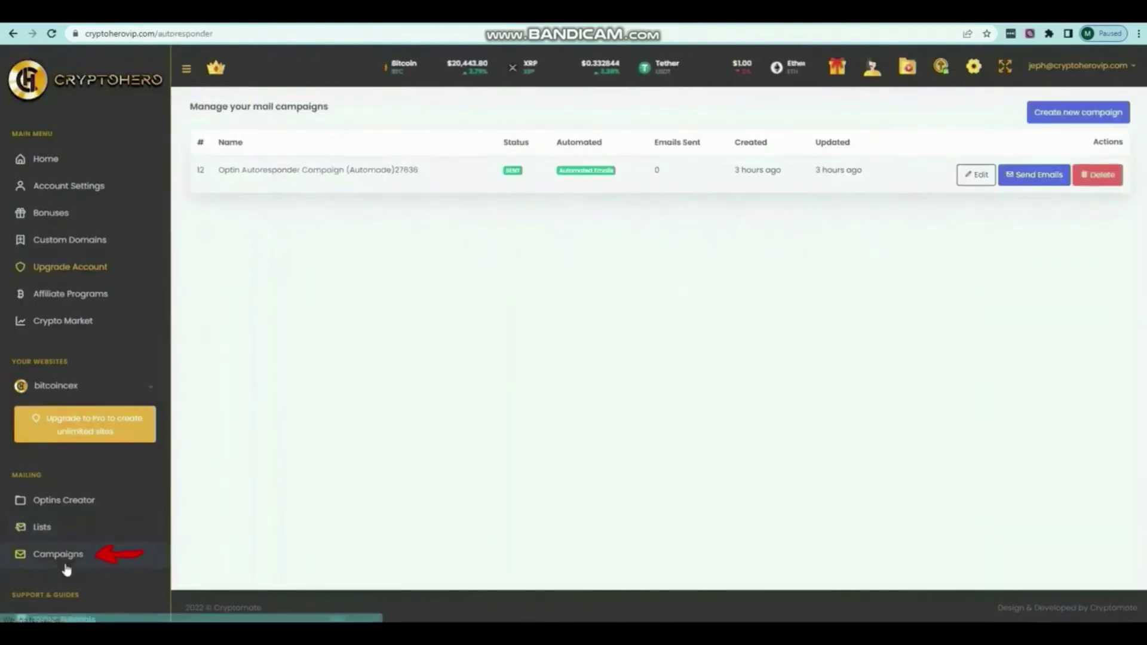
click(1107, 112)
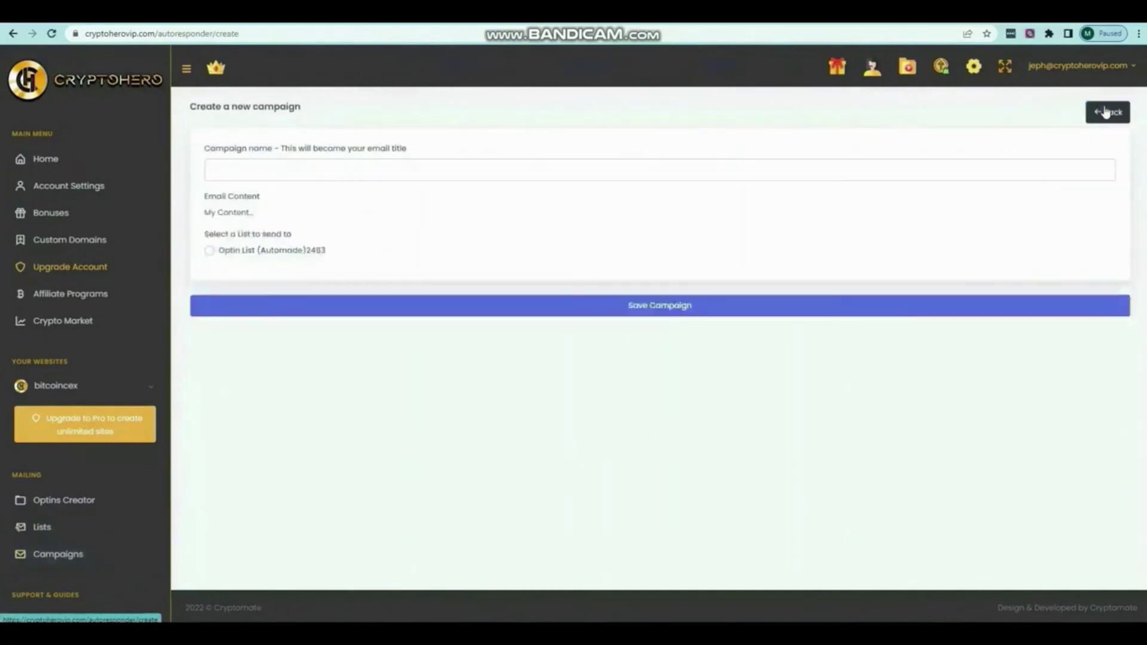
click(275, 174)
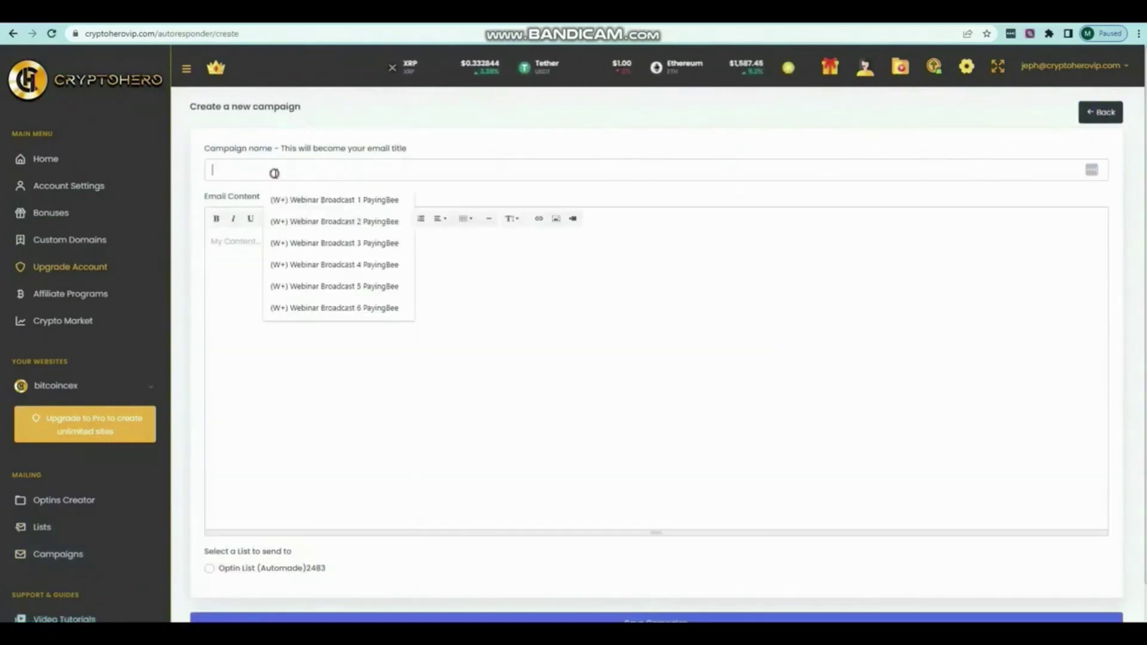
click(215, 243)
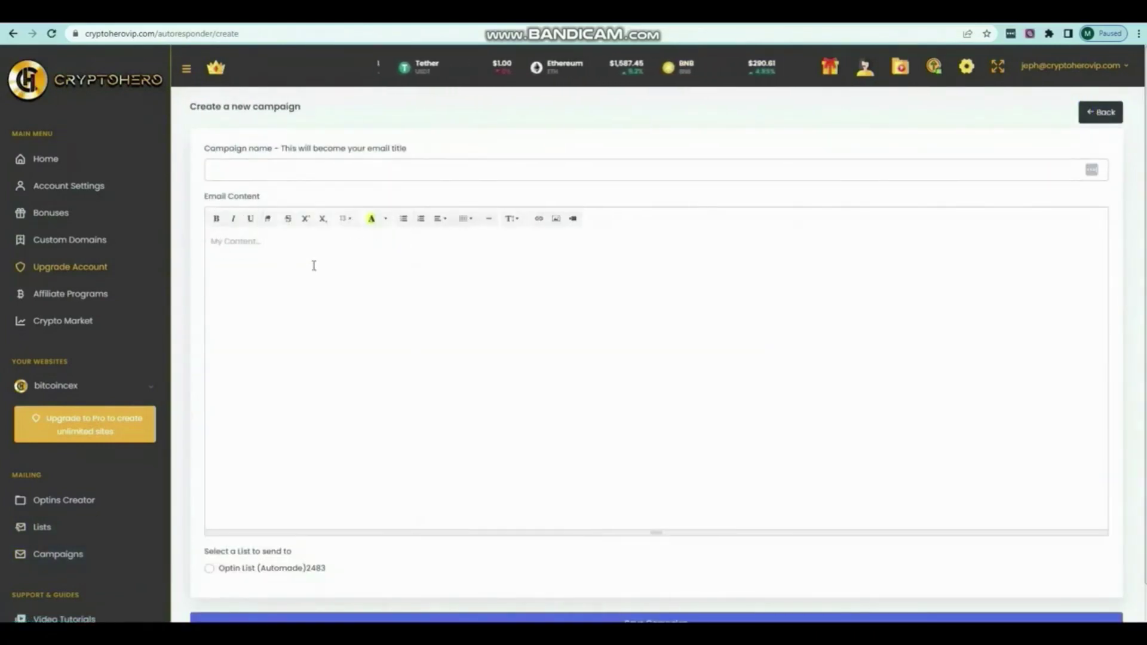
scroll(320, 370, down, 1)
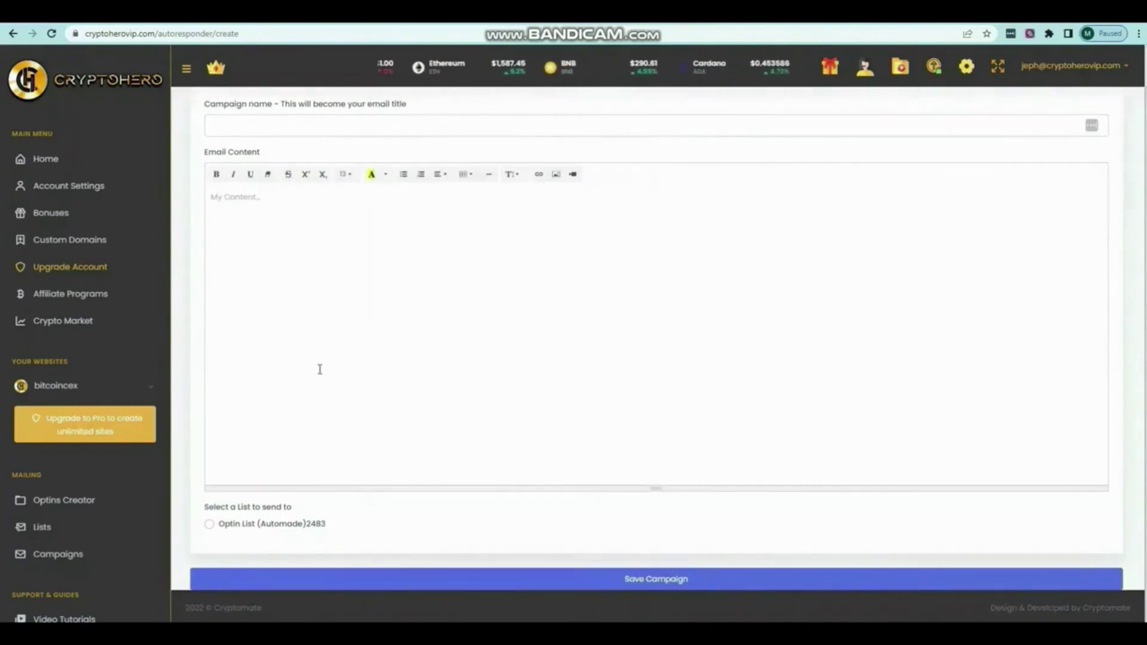
click(541, 580)
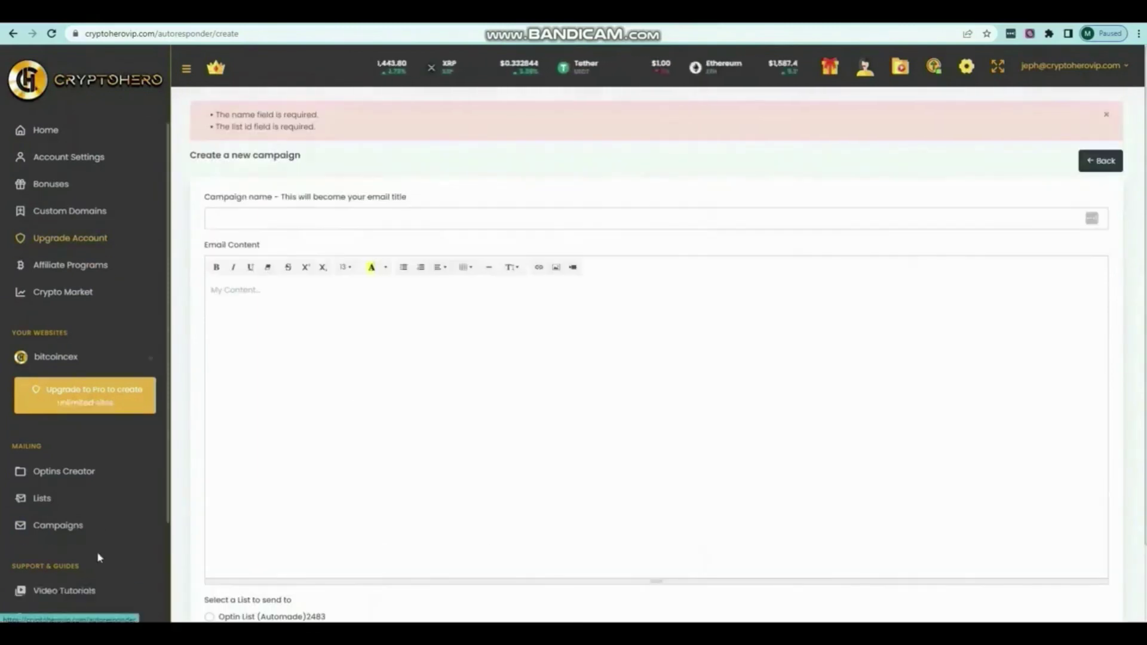
scroll(89, 538, down, 2)
click(27, 487)
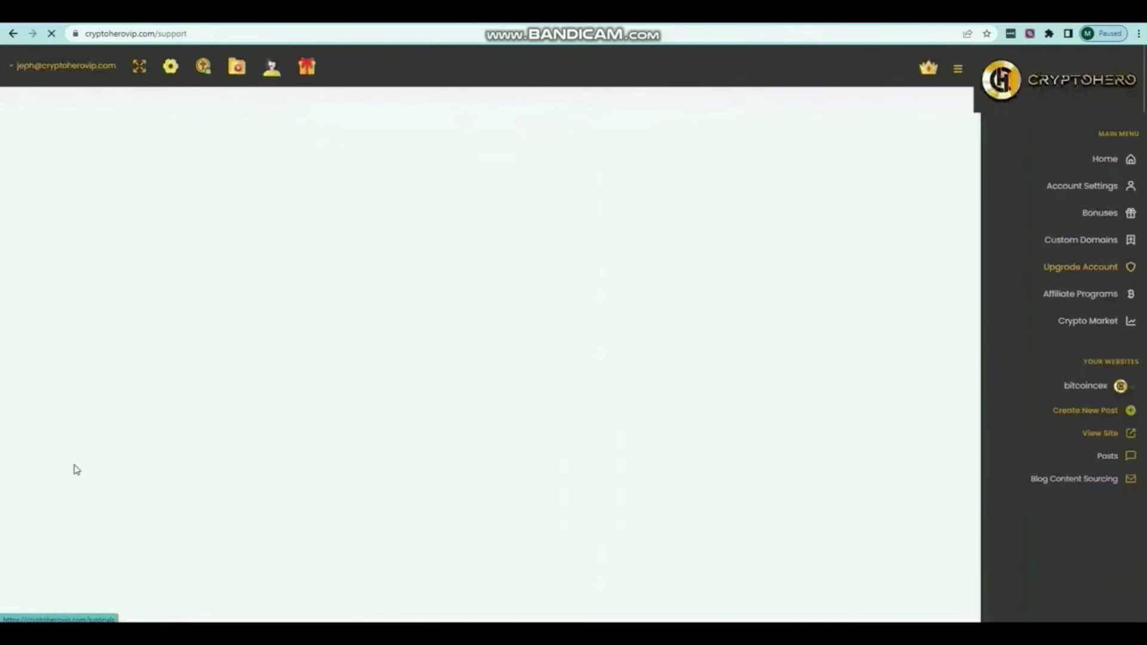